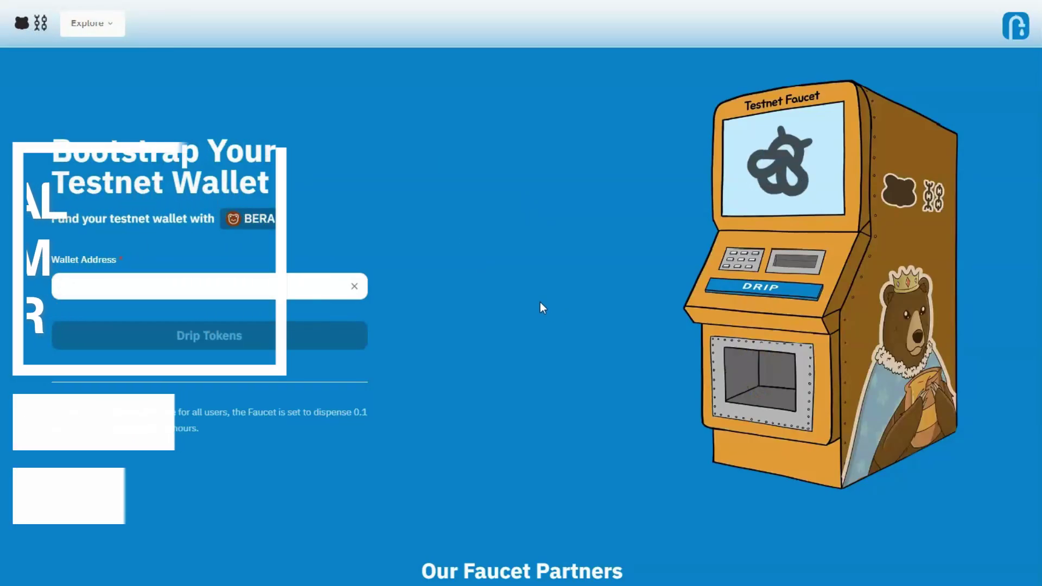
{"action": "scroll", "coordinate": [549, 391], "scroll_direction": "down", "scroll_amount": 3}
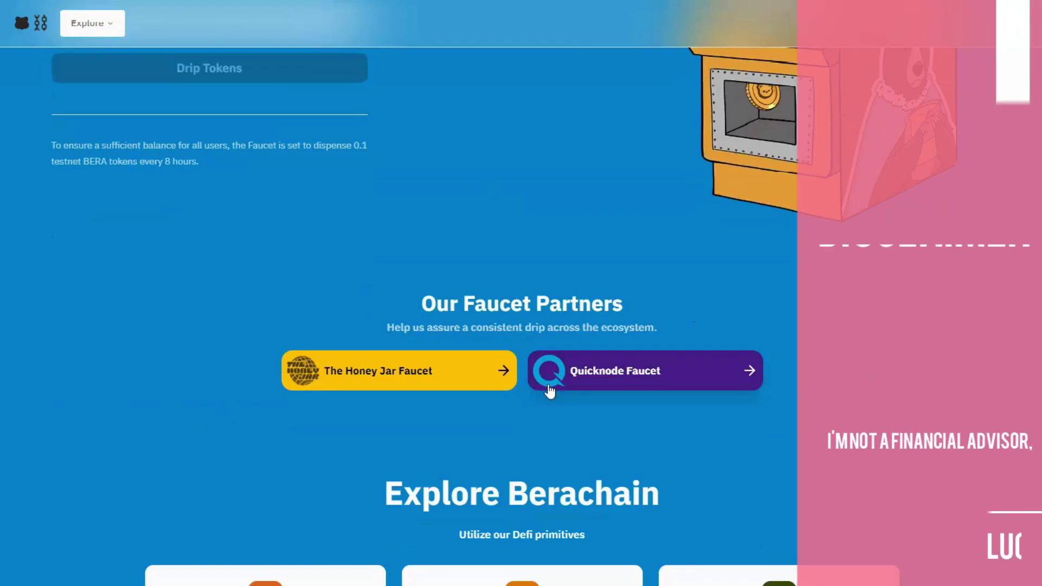
{"action": "scroll", "coordinate": [550, 392], "scroll_direction": "up", "scroll_amount": 2}
{"action": "scroll", "coordinate": [550, 392], "scroll_direction": "up", "scroll_amount": 1}
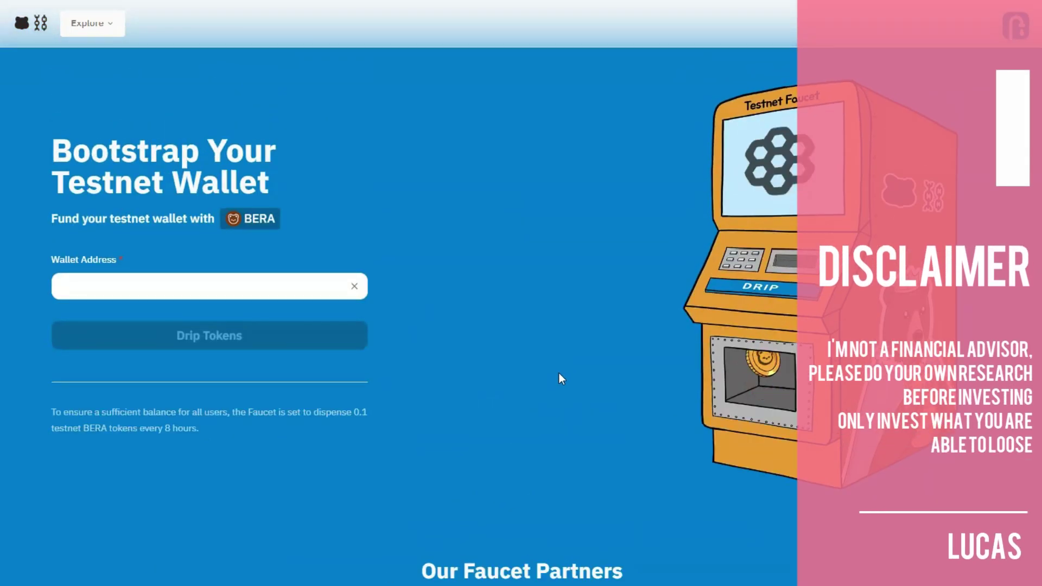
{"action": "scroll", "coordinate": [608, 397], "scroll_direction": "down", "scroll_amount": 2}
{"action": "scroll", "coordinate": [607, 399], "scroll_direction": "down", "scroll_amount": 1}
{"action": "scroll", "coordinate": [608, 399], "scroll_direction": "down", "scroll_amount": 5}
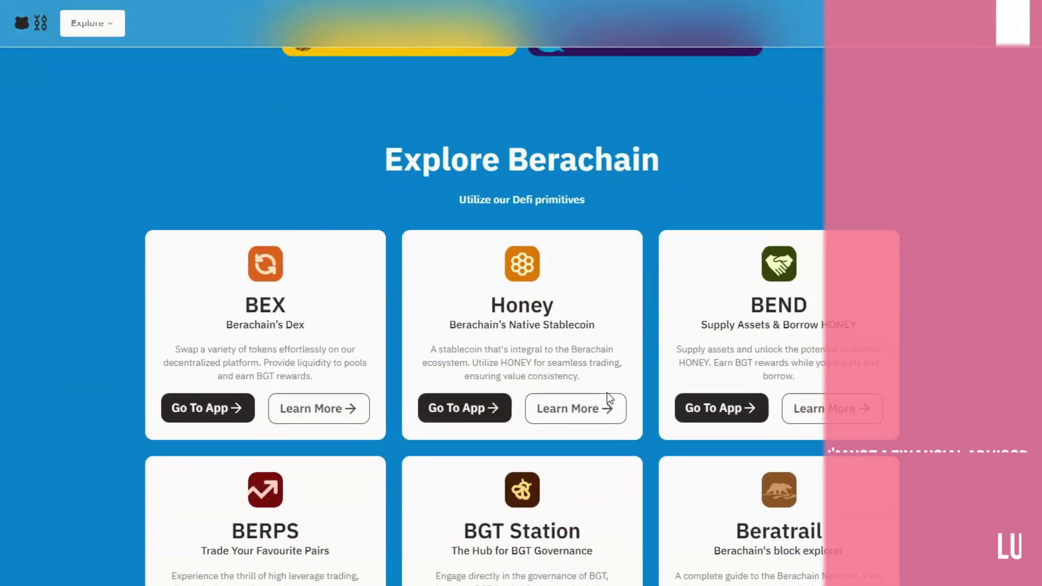
{"action": "scroll", "coordinate": [619, 406], "scroll_direction": "down", "scroll_amount": 2}
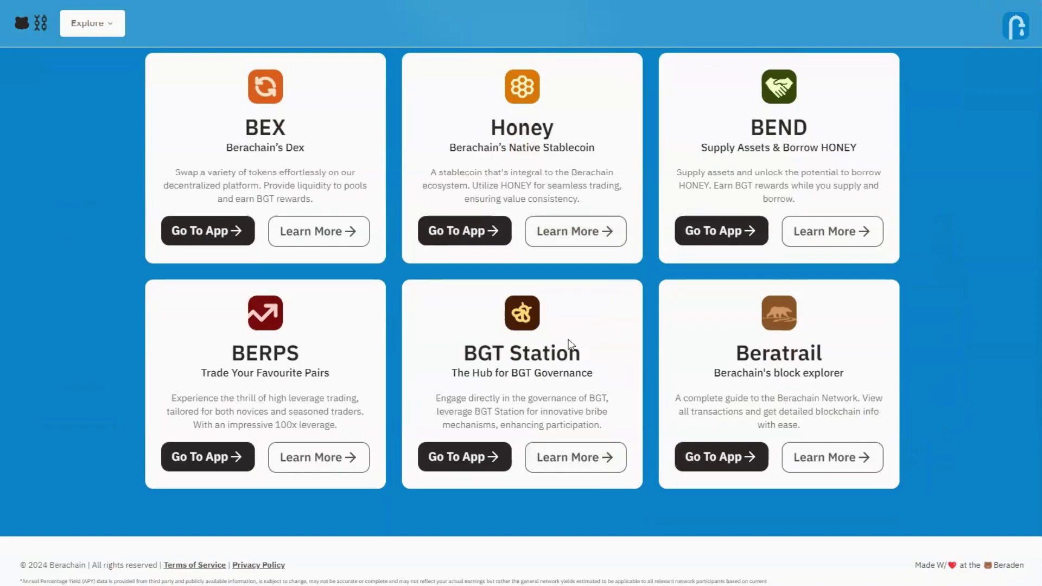
{"action": "scroll", "coordinate": [554, 375], "scroll_direction": "up", "scroll_amount": 4}
{"action": "scroll", "coordinate": [539, 414], "scroll_direction": "up", "scroll_amount": 3}
{"action": "scroll", "coordinate": [538, 415], "scroll_direction": "up", "scroll_amount": 2}
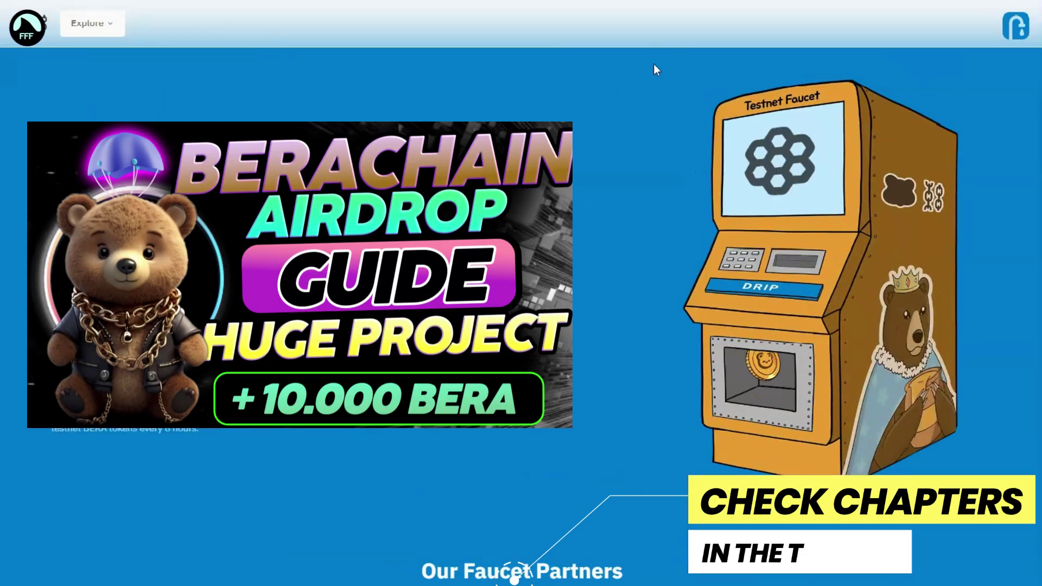
{"action": "scroll", "coordinate": [592, 298], "scroll_direction": "down", "scroll_amount": 2}
{"action": "scroll", "coordinate": [591, 297], "scroll_direction": "down", "scroll_amount": 2}
{"action": "scroll", "coordinate": [687, 234], "scroll_direction": "down", "scroll_amount": 4}
{"action": "scroll", "coordinate": [686, 234], "scroll_direction": "up", "scroll_amount": 5}
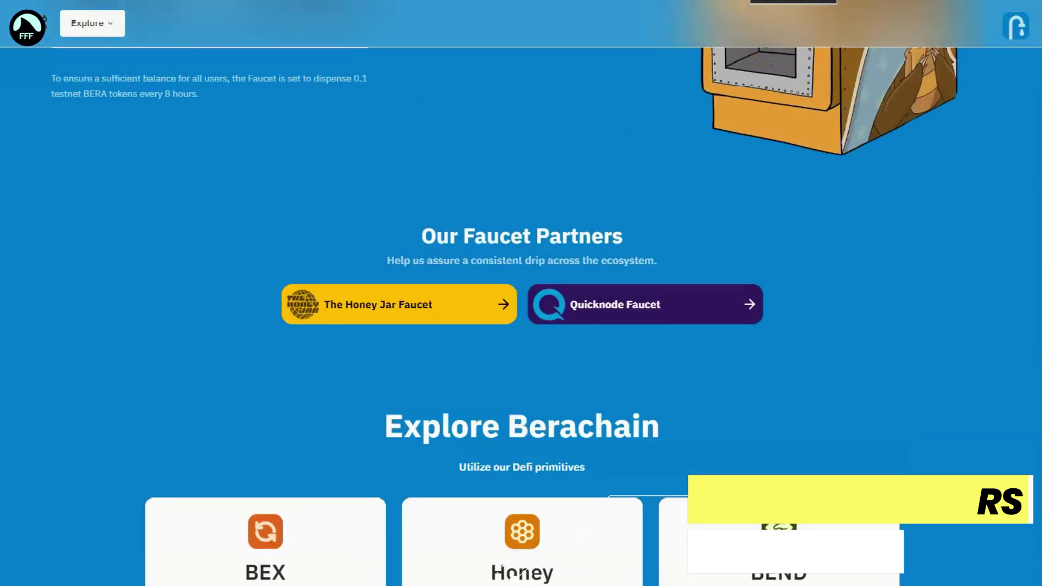
Step: Check the 0.2782 BERA wallet balance, then request faucet BERA for the copied wallet address
{"action": "key", "text": "alt+shift+m"}
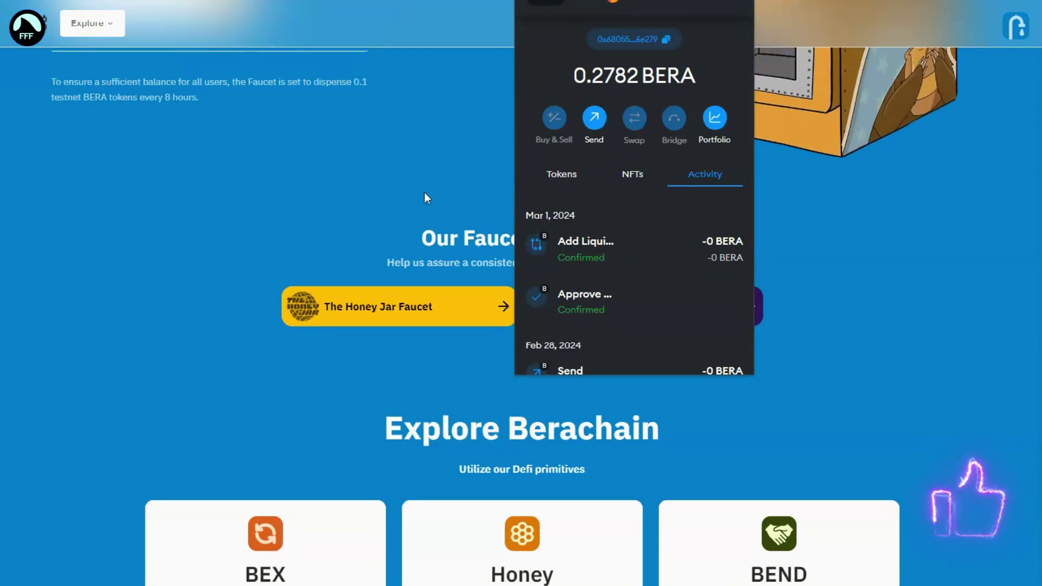
{"action": "scroll", "coordinate": [423, 199], "scroll_direction": "up", "scroll_amount": 4}
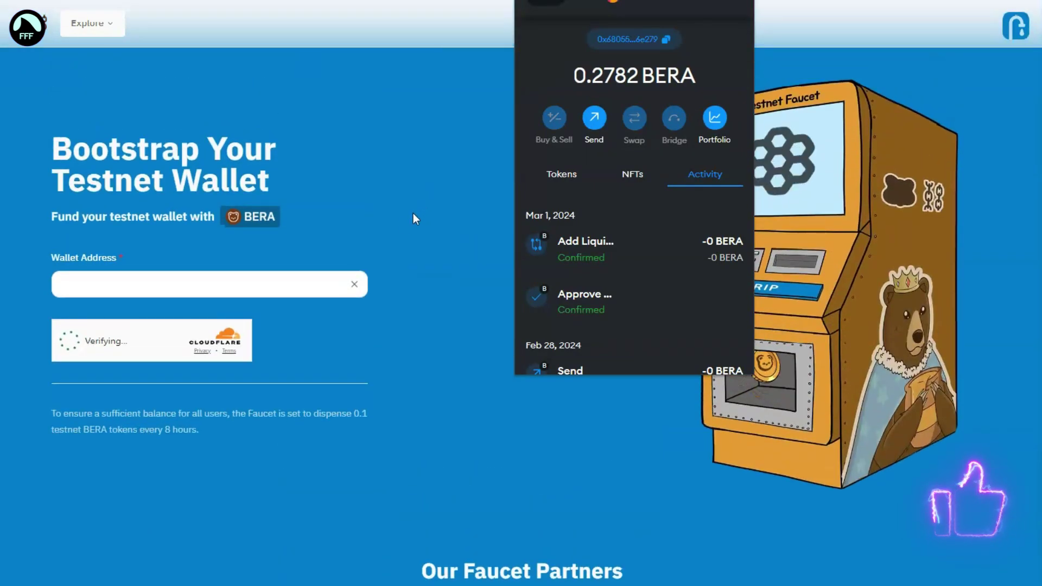
{"action": "left_click", "coordinate": [406, 209]}
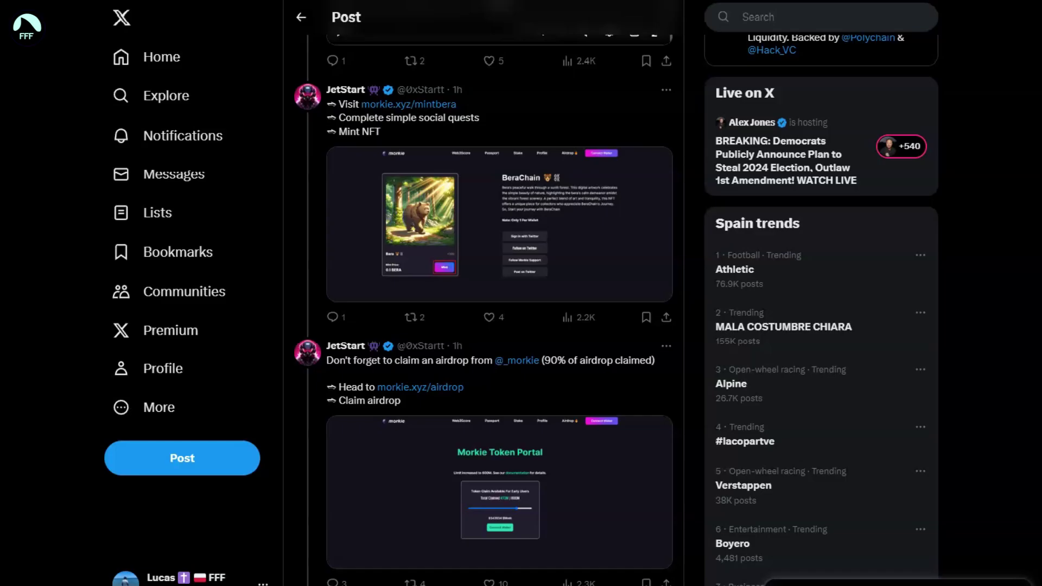
{"action": "scroll", "coordinate": [426, 343], "scroll_direction": "up", "scroll_amount": 5}
{"action": "scroll", "coordinate": [543, 345], "scroll_direction": "up", "scroll_amount": 5}
{"action": "scroll", "coordinate": [543, 345], "scroll_direction": "up", "scroll_amount": 5}
{"action": "scroll", "coordinate": [488, 325], "scroll_direction": "up", "scroll_amount": 2}
{"action": "scroll", "coordinate": [429, 222], "scroll_direction": "up", "scroll_amount": 5}
{"action": "scroll", "coordinate": [419, 241], "scroll_direction": "up", "scroll_amount": 3}
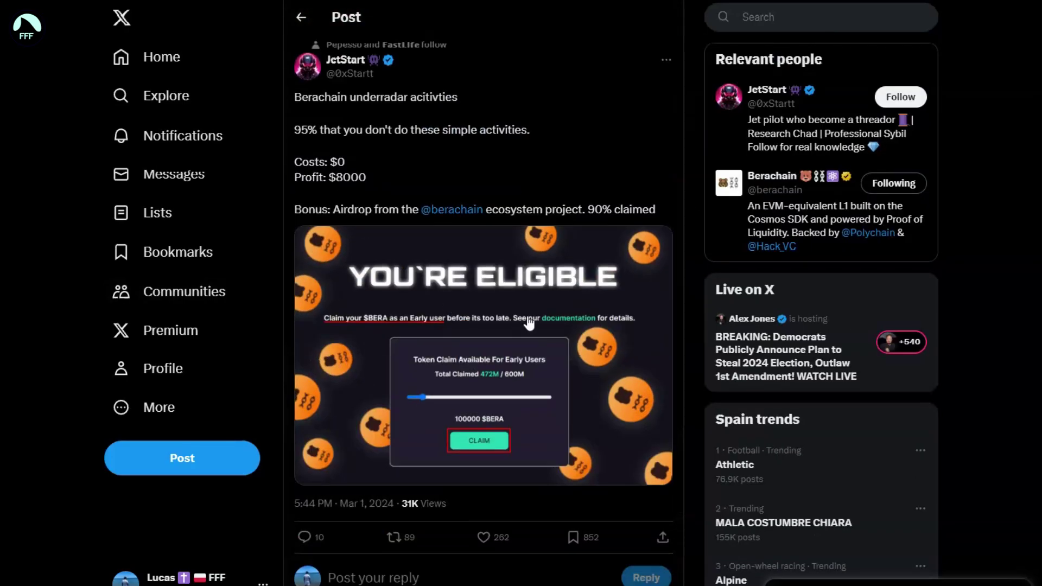
{"action": "scroll", "coordinate": [515, 340], "scroll_direction": "down", "scroll_amount": 5}
{"action": "scroll", "coordinate": [516, 339], "scroll_direction": "down", "scroll_amount": 5}
{"action": "scroll", "coordinate": [516, 340], "scroll_direction": "down", "scroll_amount": 5}
{"action": "scroll", "coordinate": [516, 340], "scroll_direction": "down", "scroll_amount": 5}
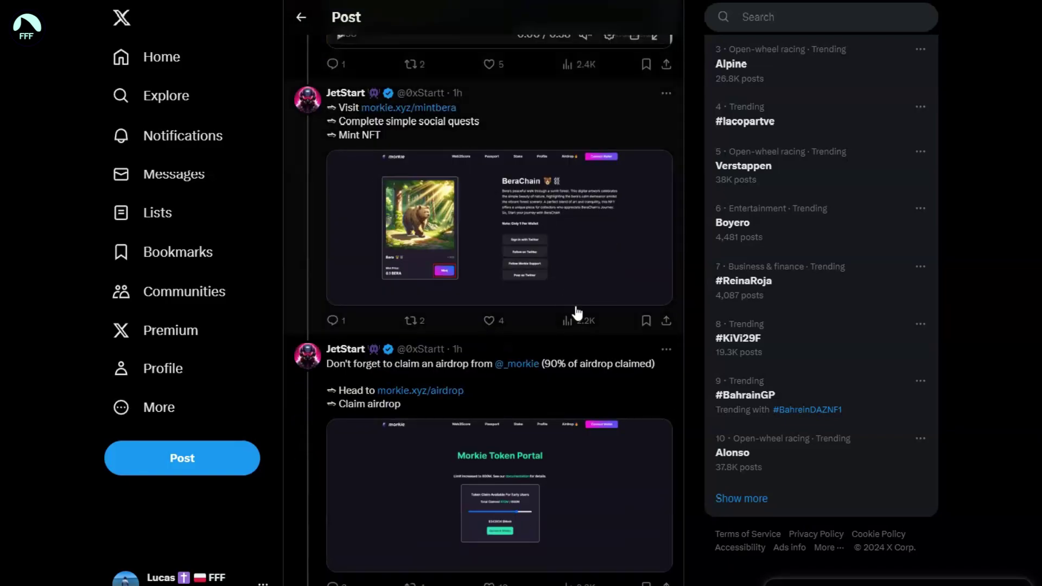
{"action": "scroll", "coordinate": [577, 310], "scroll_direction": "down", "scroll_amount": 2}
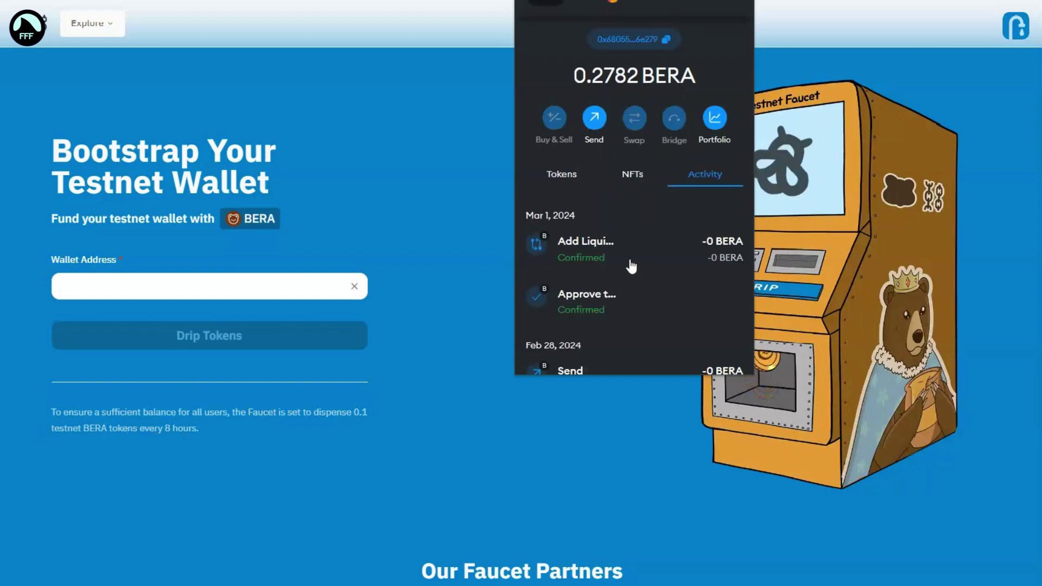
{"action": "left_click", "coordinate": [642, 39]}
{"action": "left_click", "coordinate": [138, 283]}
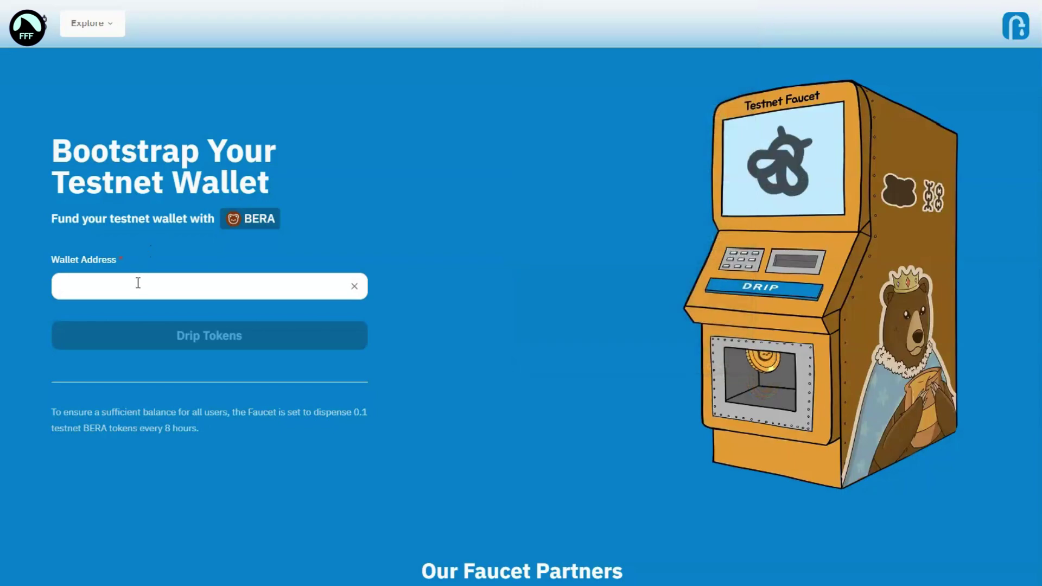
{"action": "key", "text": "ctrl+v"}
{"action": "left_click", "coordinate": [201, 355]}
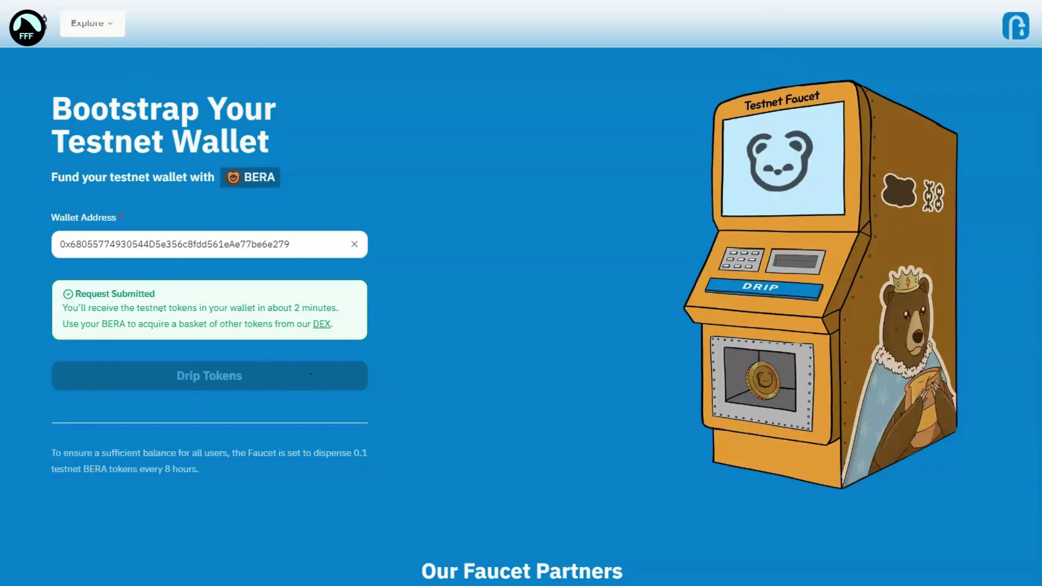
Step: Check MetaMask for incoming BERA and open the bookmarks bar folder
{"action": "left_click", "coordinate": [718, 8]}
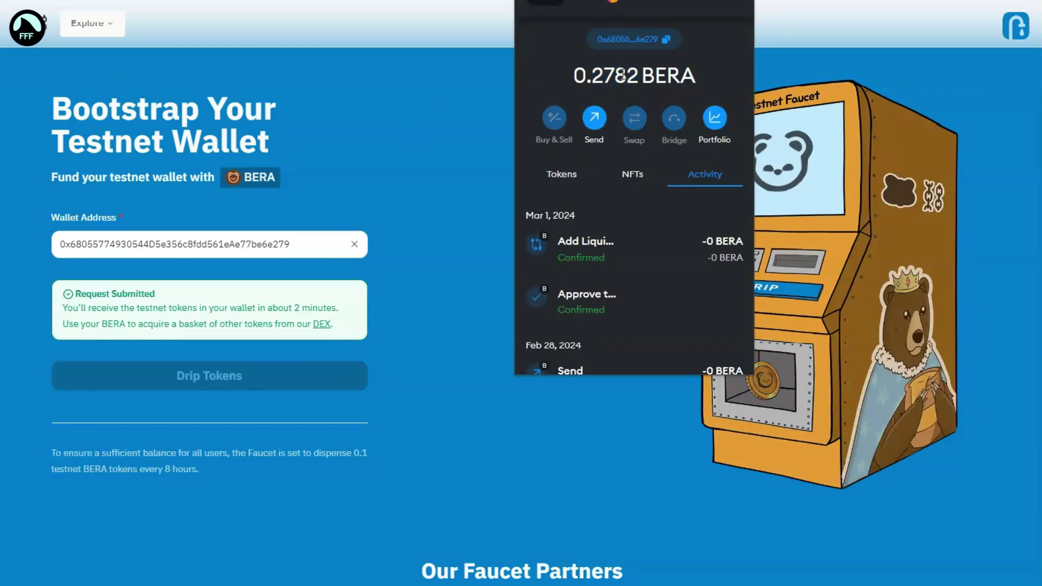
{"action": "scroll", "coordinate": [651, 210], "scroll_direction": "down", "scroll_amount": 3}
{"action": "scroll", "coordinate": [650, 200], "scroll_direction": "down", "scroll_amount": 3}
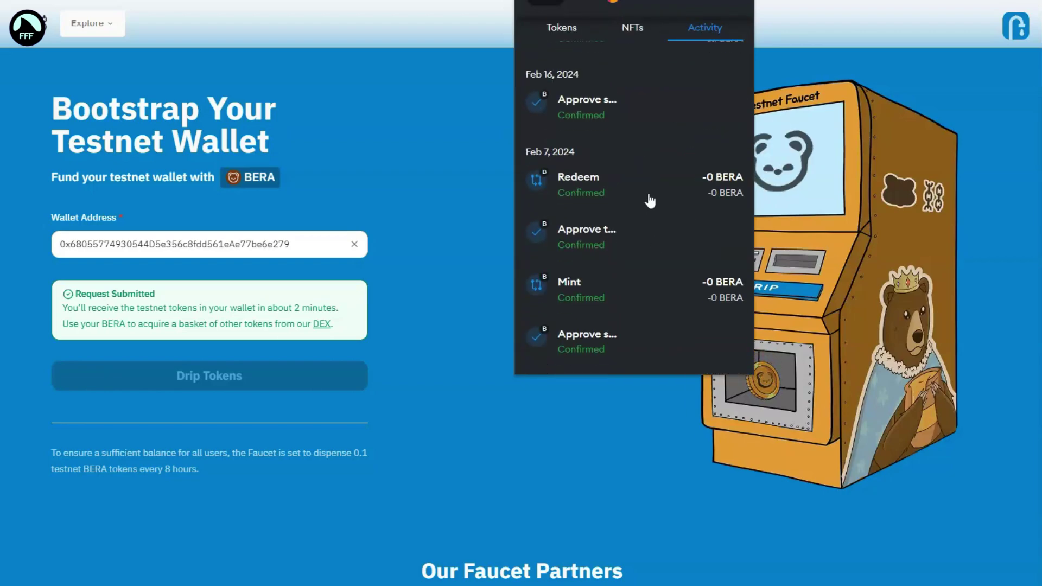
{"action": "scroll", "coordinate": [652, 196], "scroll_direction": "down", "scroll_amount": 2}
{"action": "scroll", "coordinate": [658, 187], "scroll_direction": "up", "scroll_amount": 1}
{"action": "scroll", "coordinate": [648, 203], "scroll_direction": "up", "scroll_amount": 5}
{"action": "left_click", "coordinate": [415, 77]}
{"action": "left_click", "coordinate": [530, 2]}
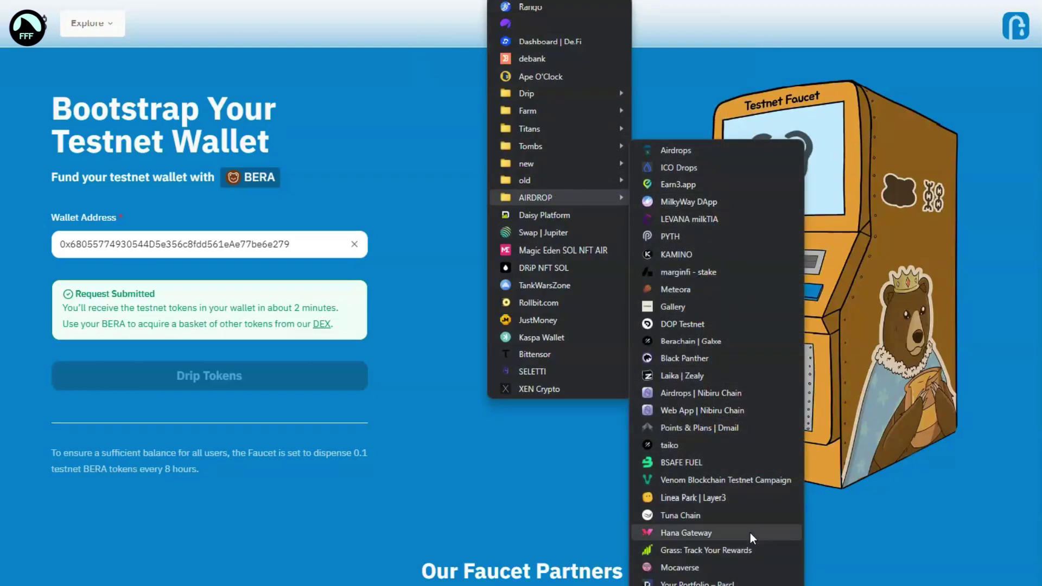
{"action": "mouse_move", "coordinate": [536, 197]}
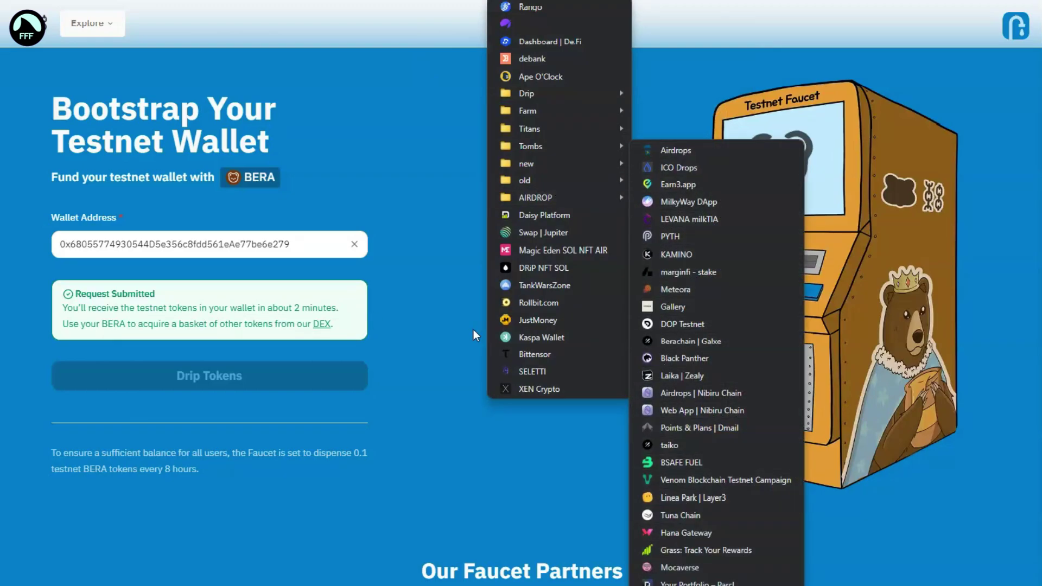
Step: Close the bookmarks list, glance at the BEX swap tab, and return to the faucet's app list
{"action": "left_click", "coordinate": [450, 330]}
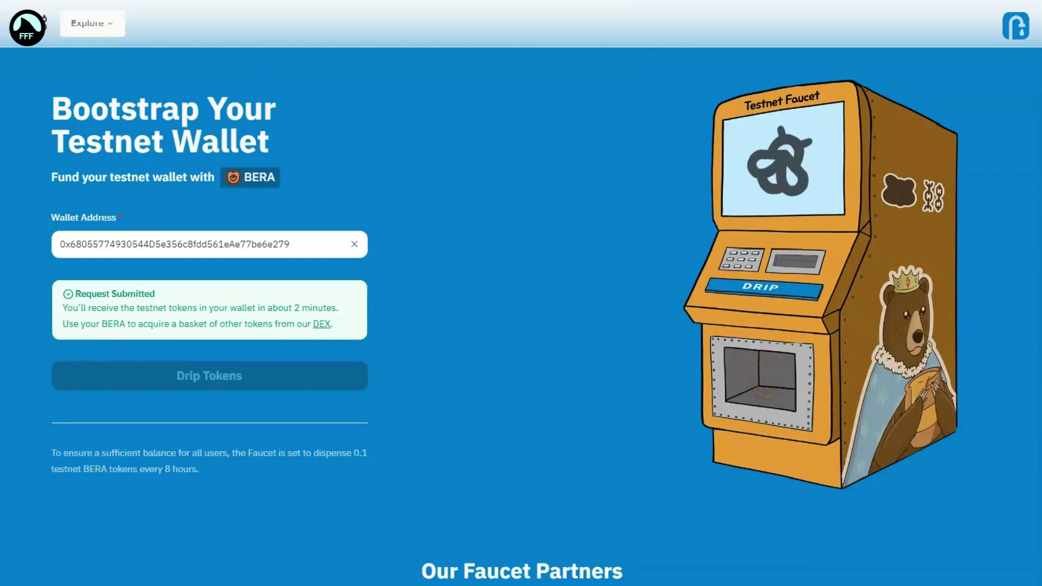
{"action": "left_click", "coordinate": [236, 1]}
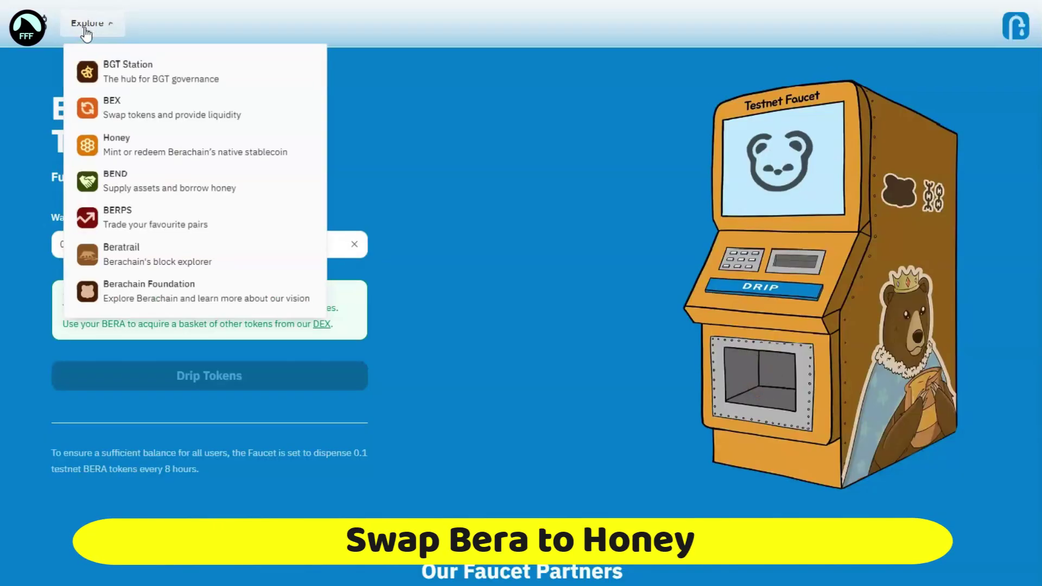
{"action": "left_click", "coordinate": [91, 26]}
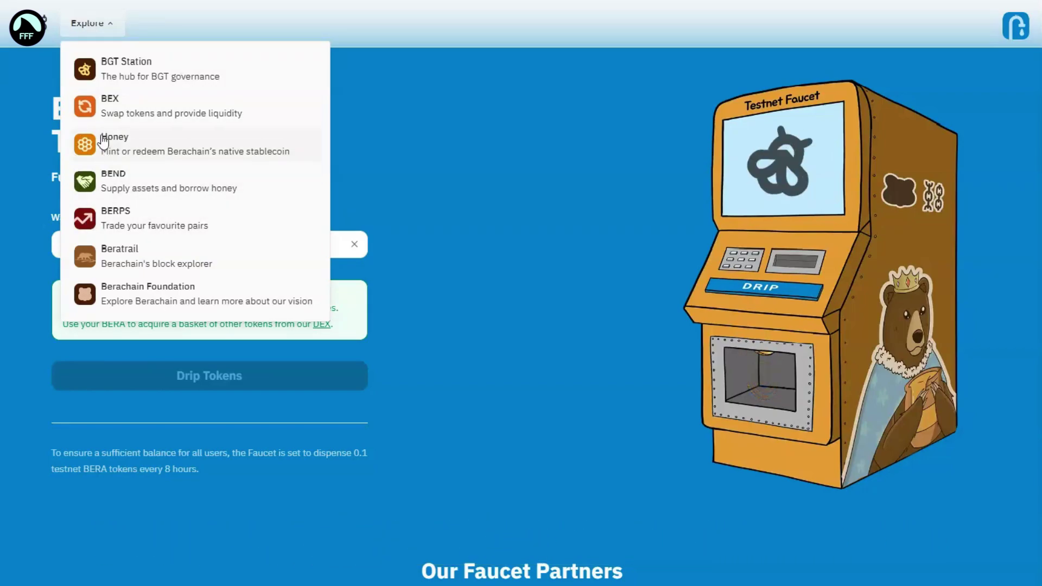
Step: In BEX, pick HONEY as the output token for 0.1 BERA and preview the swap
{"action": "left_click", "coordinate": [135, 107]}
{"action": "left_click", "coordinate": [421, 324]}
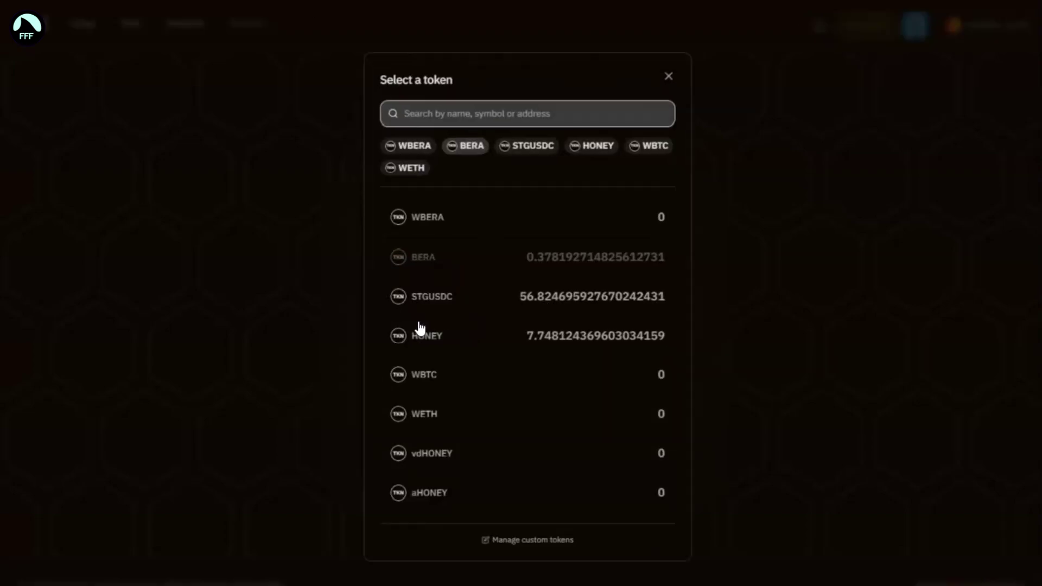
{"action": "left_click", "coordinate": [438, 337]}
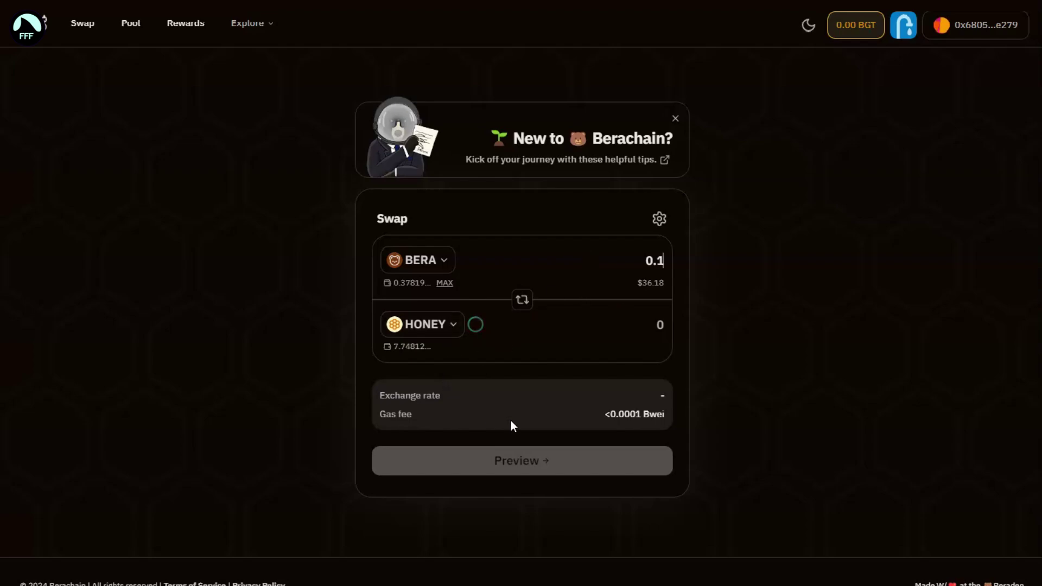
{"action": "left_click", "coordinate": [523, 470]}
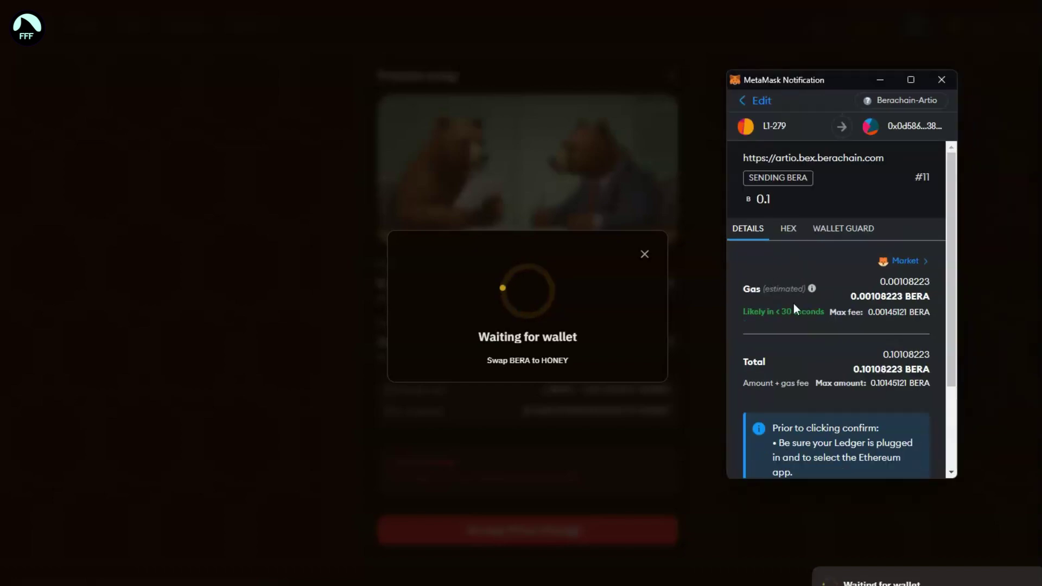
{"action": "scroll", "coordinate": [824, 391], "scroll_direction": "down", "scroll_amount": 3}
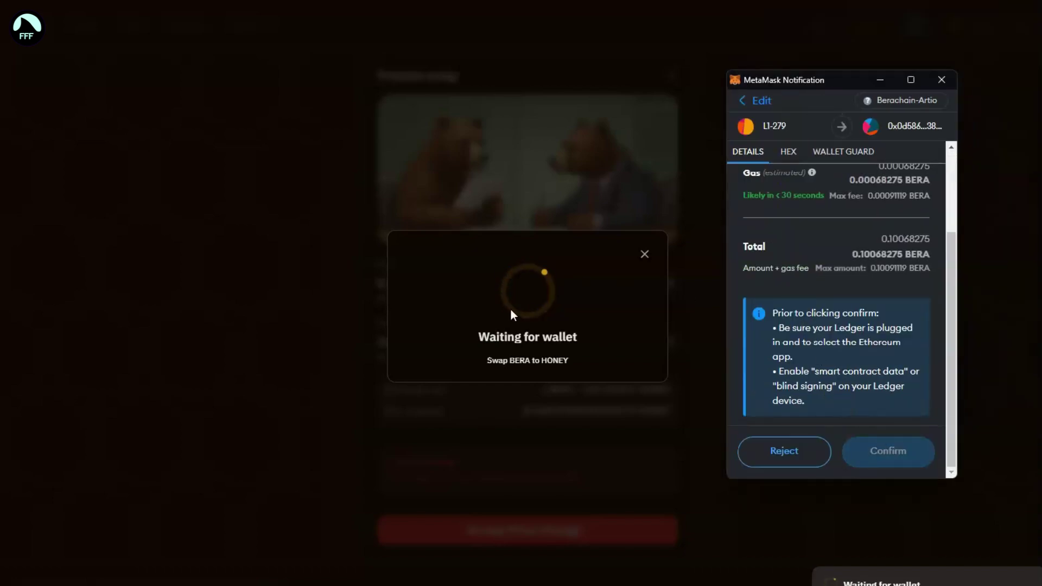
Step: Confirm the 0.1 BERA to HONEY swap transaction in MetaMask
{"action": "left_click", "coordinate": [894, 451]}
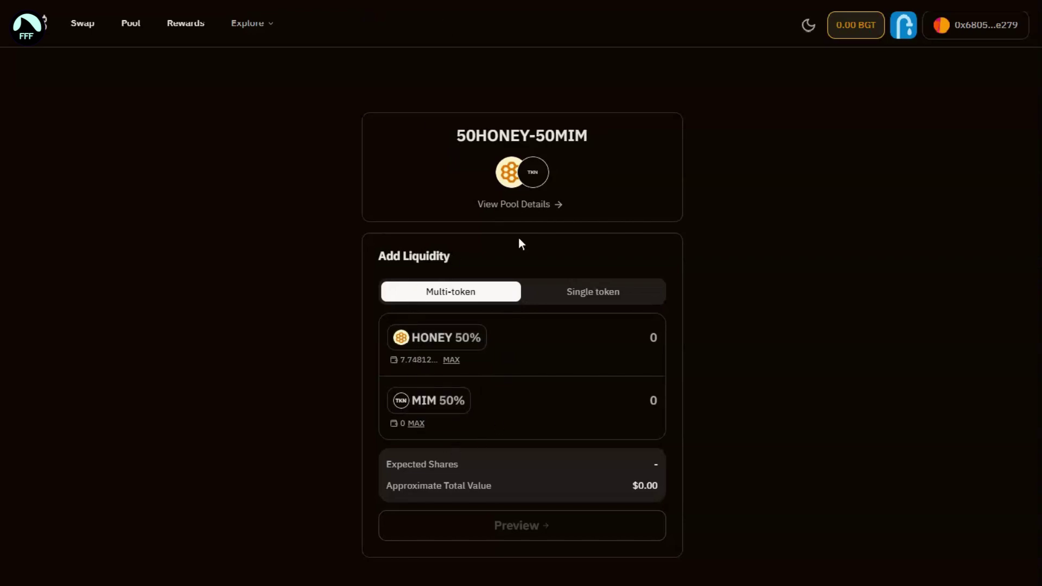
Step: Set up a single-token deposit of 2 HONEY into the 50HONEY-50MIM pool and preview it
{"action": "left_click", "coordinate": [574, 295]}
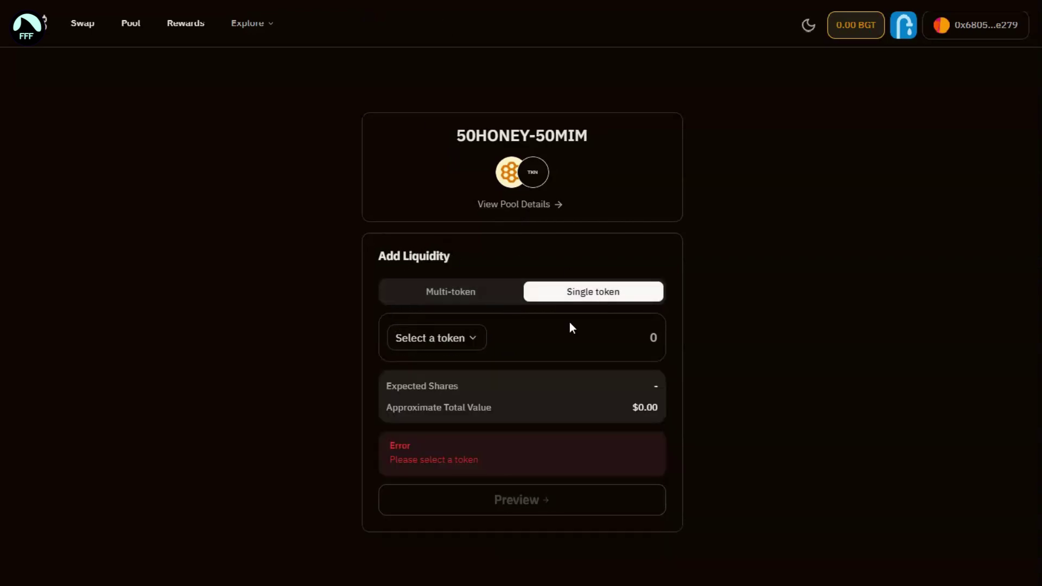
{"action": "left_click", "coordinate": [480, 337]}
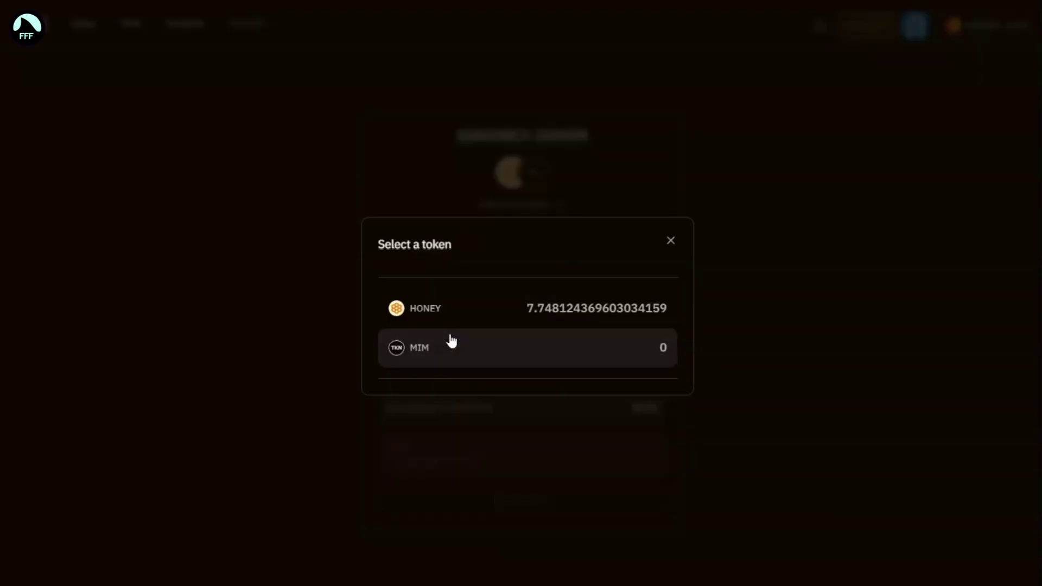
{"action": "left_click", "coordinate": [481, 317]}
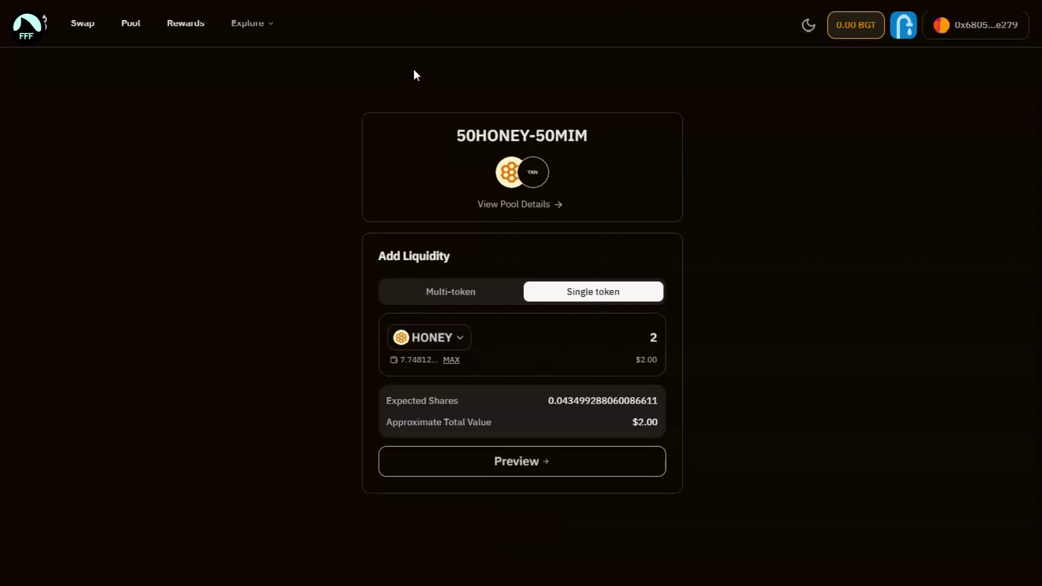
{"action": "left_click", "coordinate": [530, 461]}
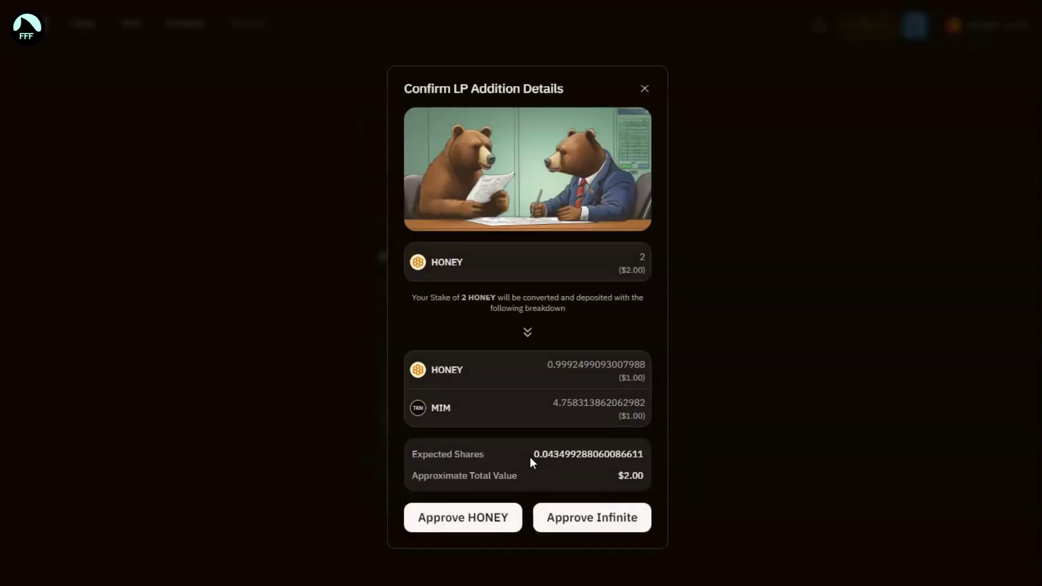
Step: Approve the 2 HONEY spending cap, then submit and confirm the liquidity addition
{"action": "left_click", "coordinate": [464, 518]}
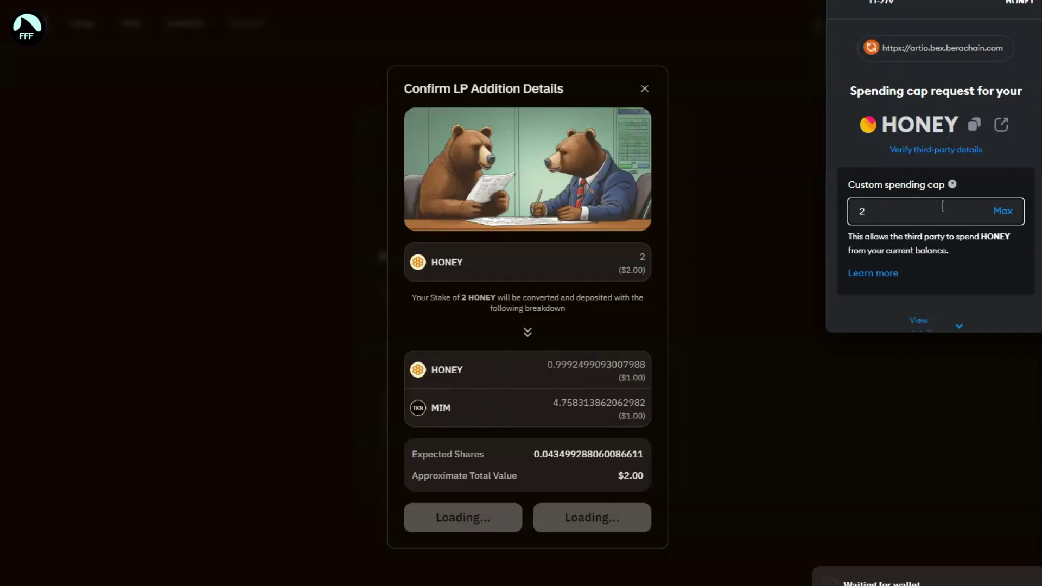
{"action": "scroll", "coordinate": [993, 255], "scroll_direction": "down", "scroll_amount": 3}
{"action": "left_click", "coordinate": [988, 304]}
{"action": "scroll", "coordinate": [994, 270], "scroll_direction": "down", "scroll_amount": 3}
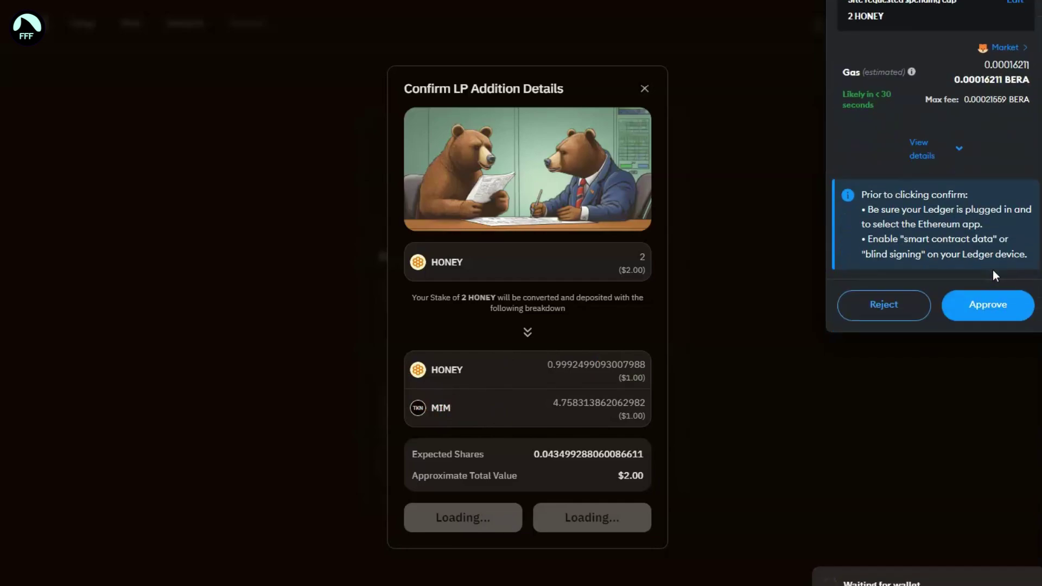
{"action": "left_click", "coordinate": [987, 305]}
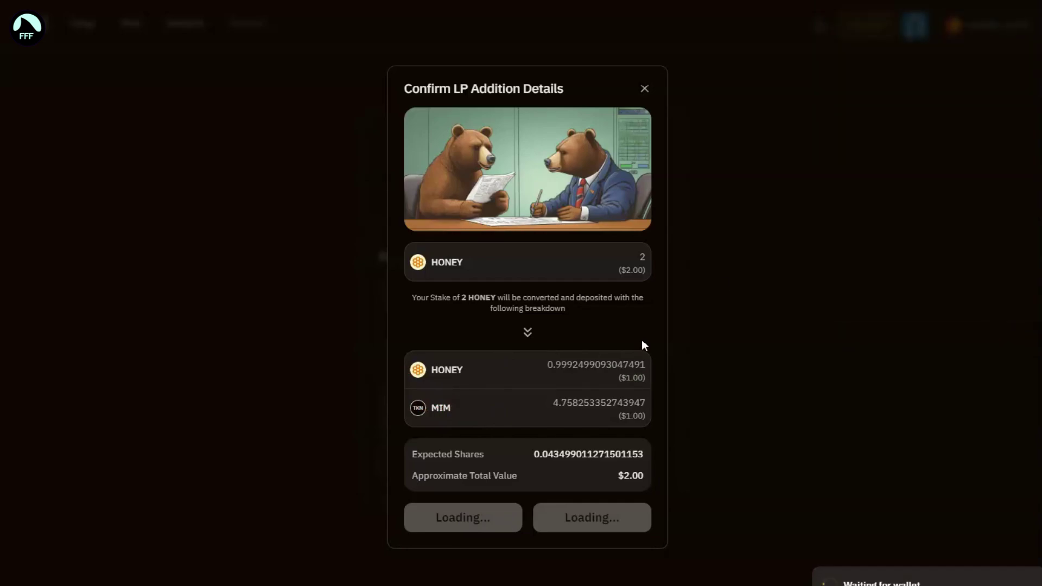
{"action": "left_click", "coordinate": [523, 527]}
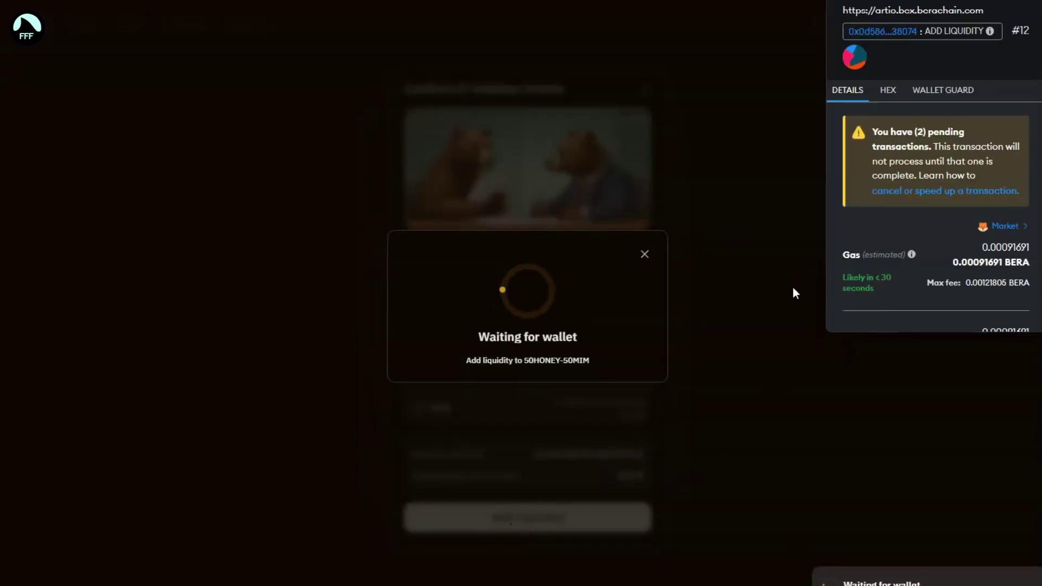
{"action": "scroll", "coordinate": [911, 223], "scroll_direction": "down", "scroll_amount": 5}
{"action": "left_click", "coordinate": [986, 301]}
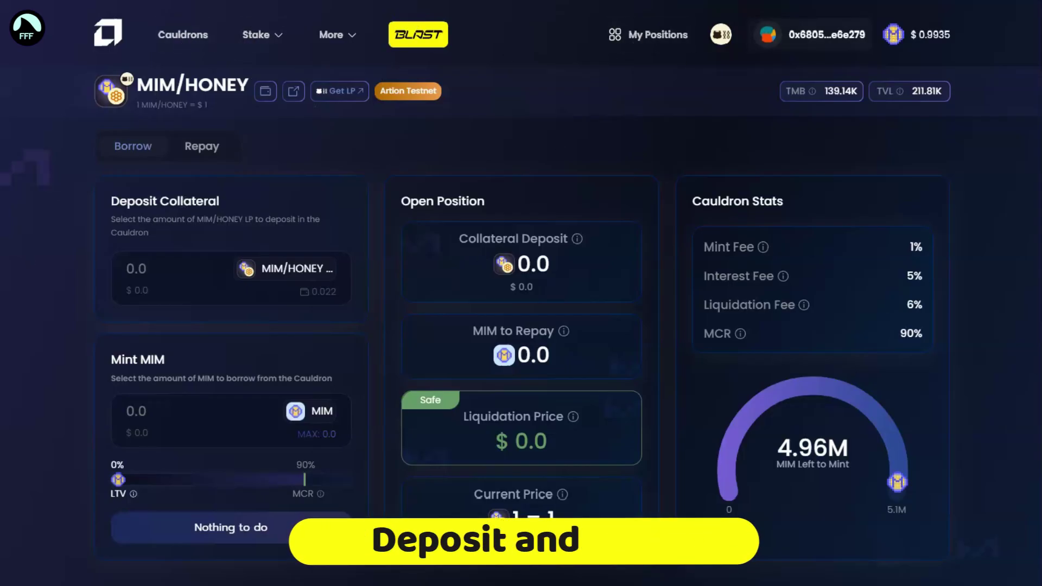
{"action": "left_click", "coordinate": [195, 32]}
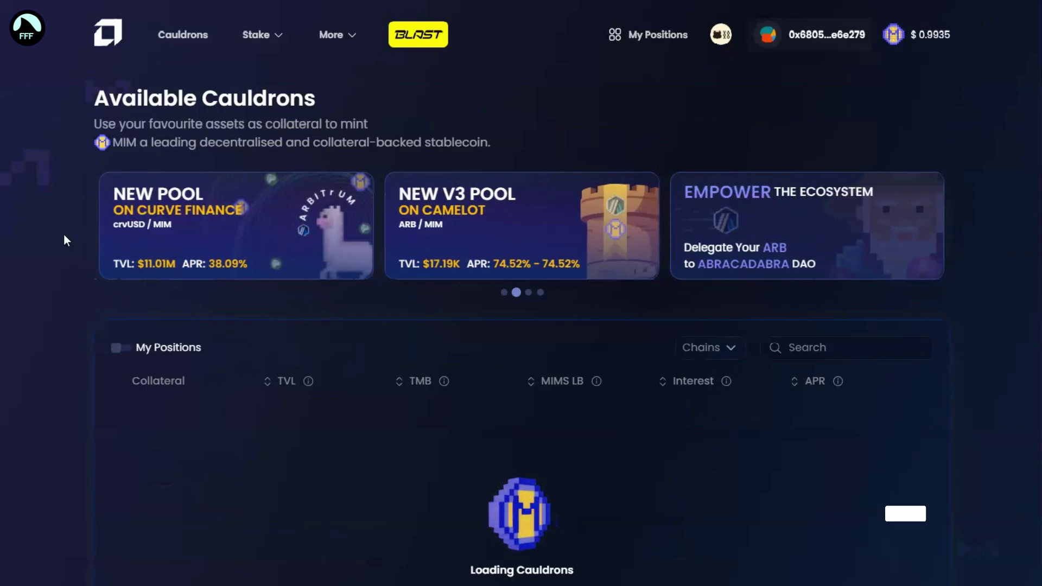
{"action": "scroll", "coordinate": [63, 232], "scroll_direction": "down", "scroll_amount": 2}
{"action": "scroll", "coordinate": [95, 339], "scroll_direction": "down", "scroll_amount": 4}
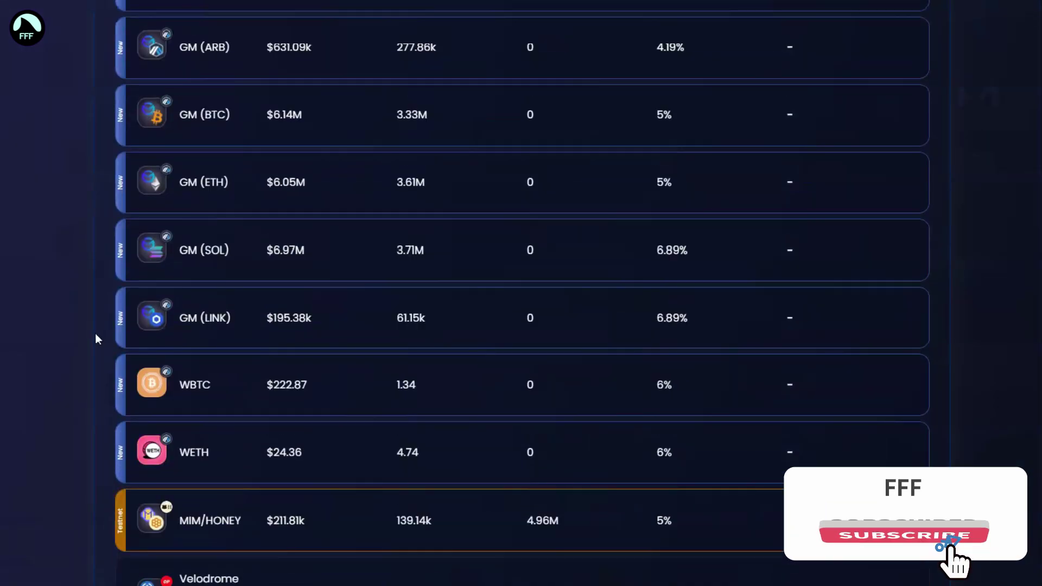
{"action": "scroll", "coordinate": [95, 339], "scroll_direction": "down", "scroll_amount": 3}
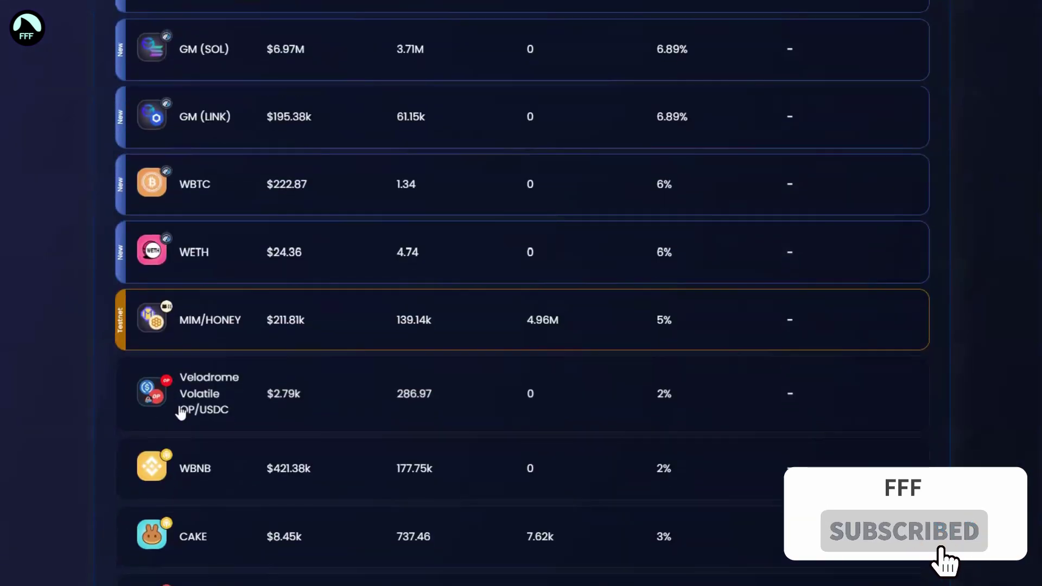
{"action": "left_click", "coordinate": [117, 326]}
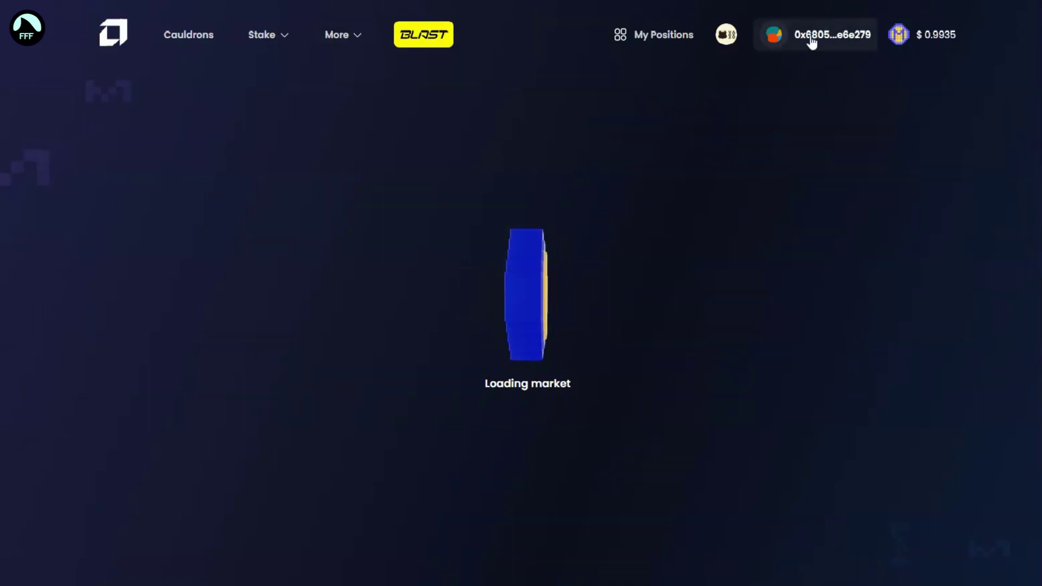
{"action": "left_click", "coordinate": [725, 35]}
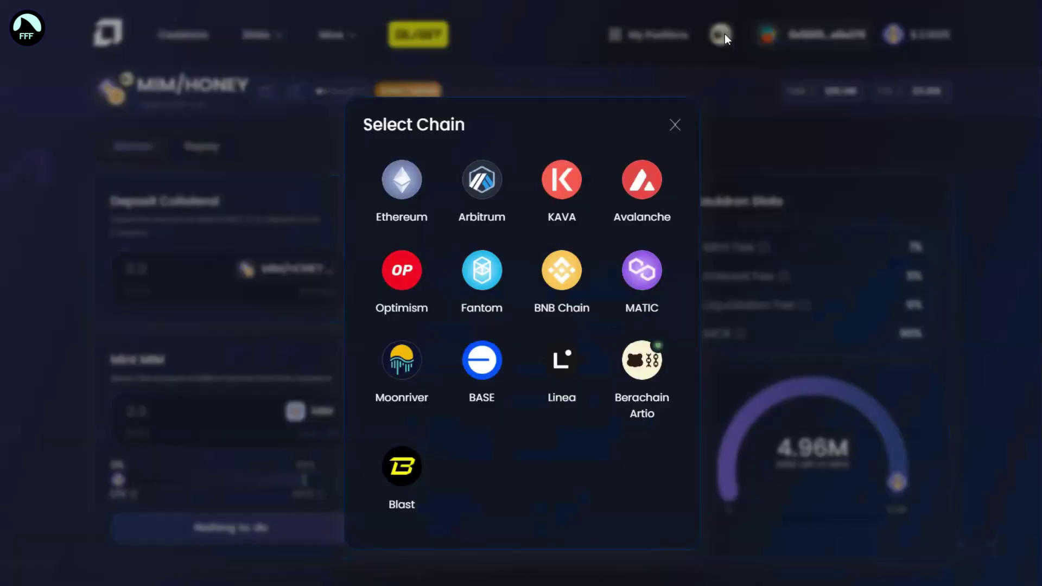
{"action": "left_click", "coordinate": [724, 35]}
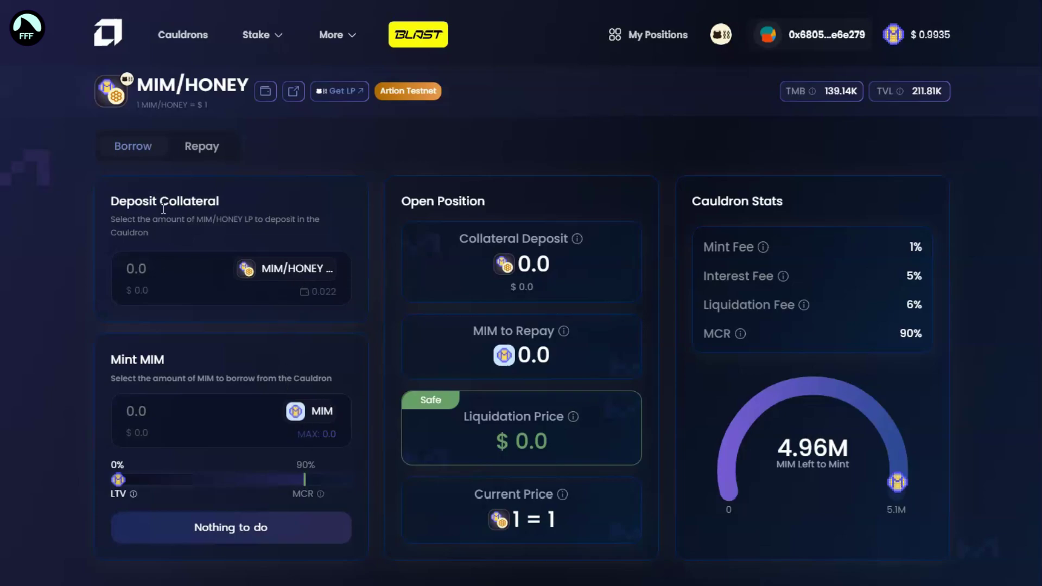
Step: Enter the full 0.022 MIM/HONEY LP balance as collateral
{"action": "left_click_drag", "start_coordinate": [164, 210], "coordinate": [293, 212]}
{"action": "left_click", "coordinate": [293, 213]}
{"action": "left_click", "coordinate": [143, 273]}
{"action": "left_click", "coordinate": [319, 291]}
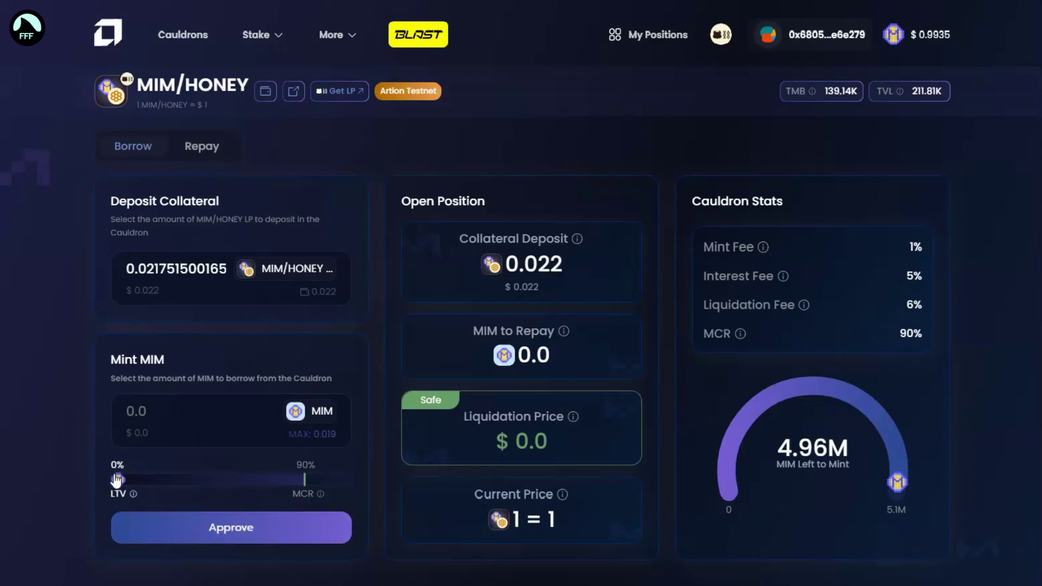
Step: Borrow about 0.01 MIM at 48% LTV and approve the collateral, retrying once
{"action": "left_click_drag", "start_coordinate": [118, 480], "coordinate": [216, 481]}
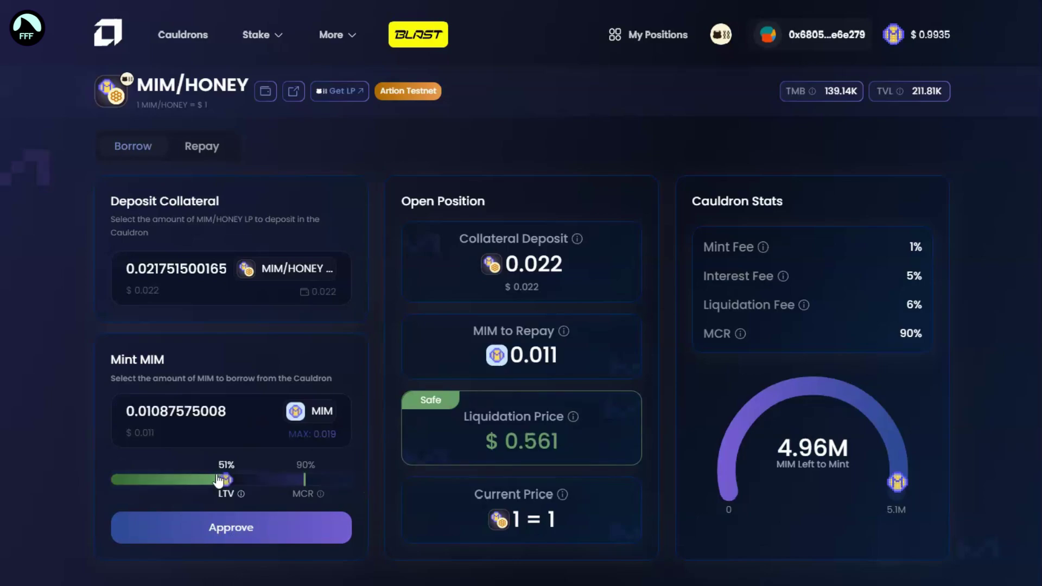
{"action": "left_click", "coordinate": [232, 535]}
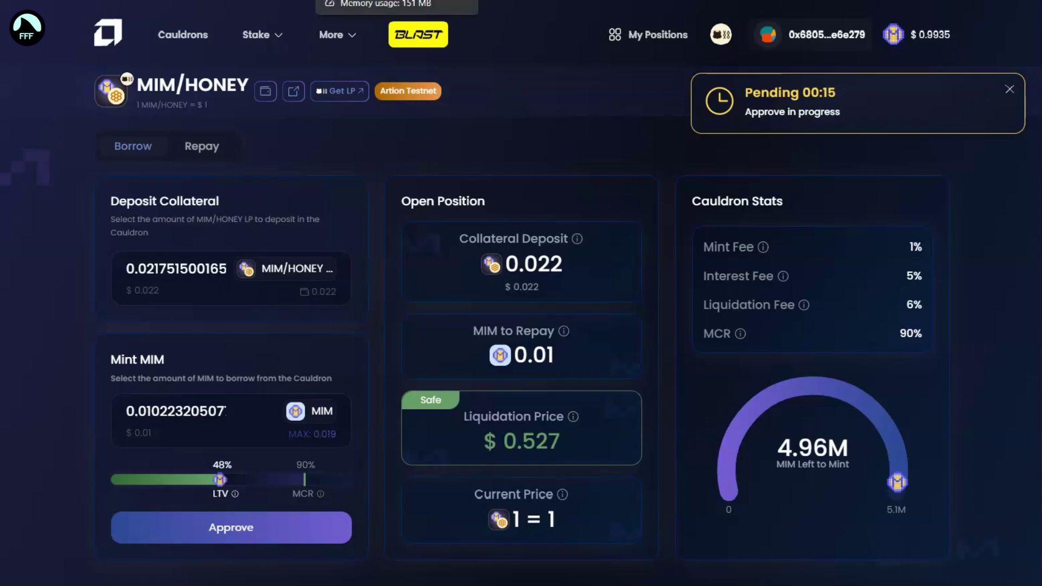
{"action": "left_click", "coordinate": [252, 529]}
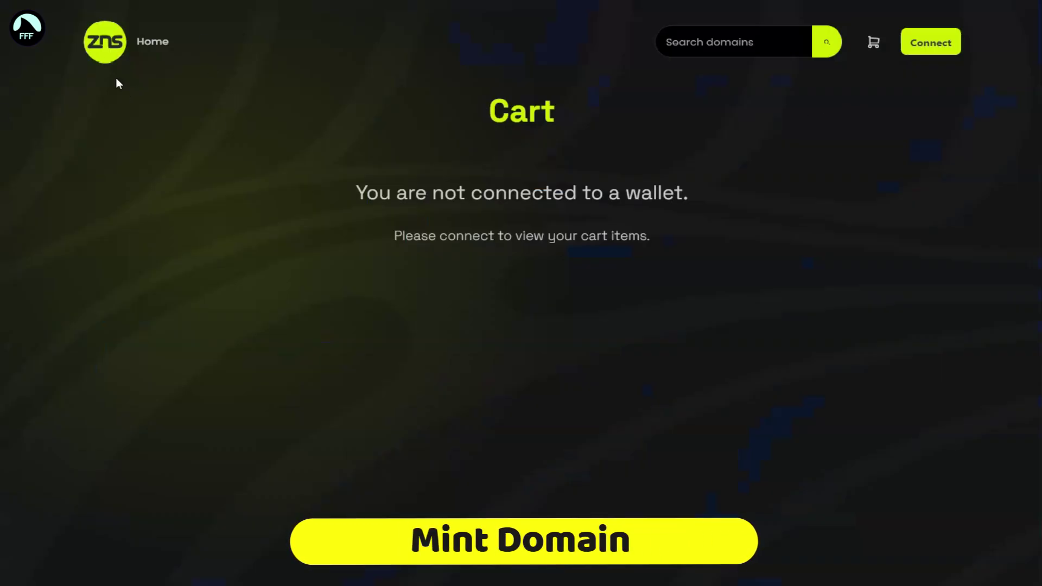
Step: Connect MetaMask to ZNS Connect and add lucasfff.honey to the cart
{"action": "left_click", "coordinate": [937, 51]}
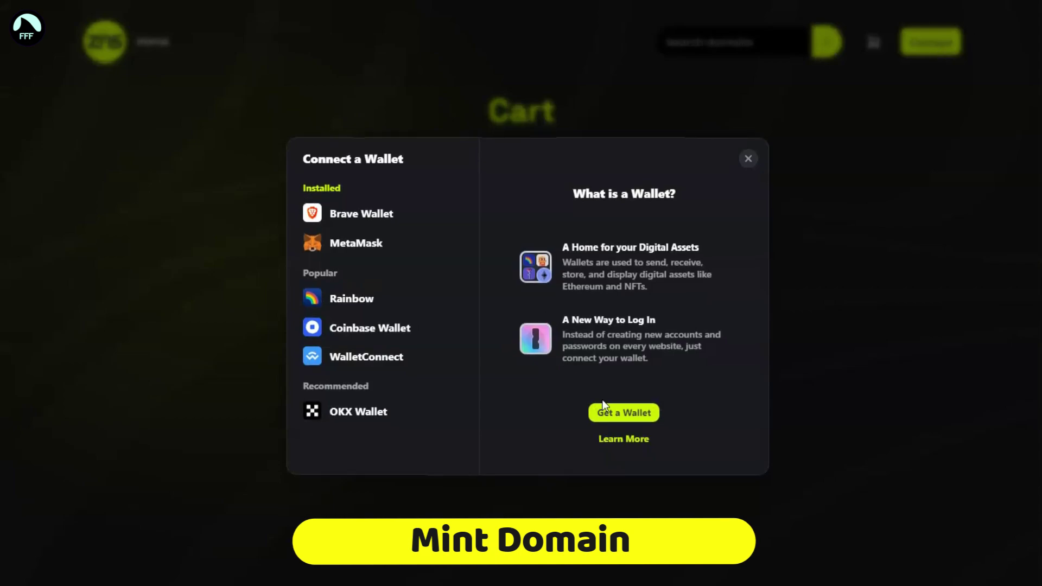
{"action": "left_click", "coordinate": [352, 241]}
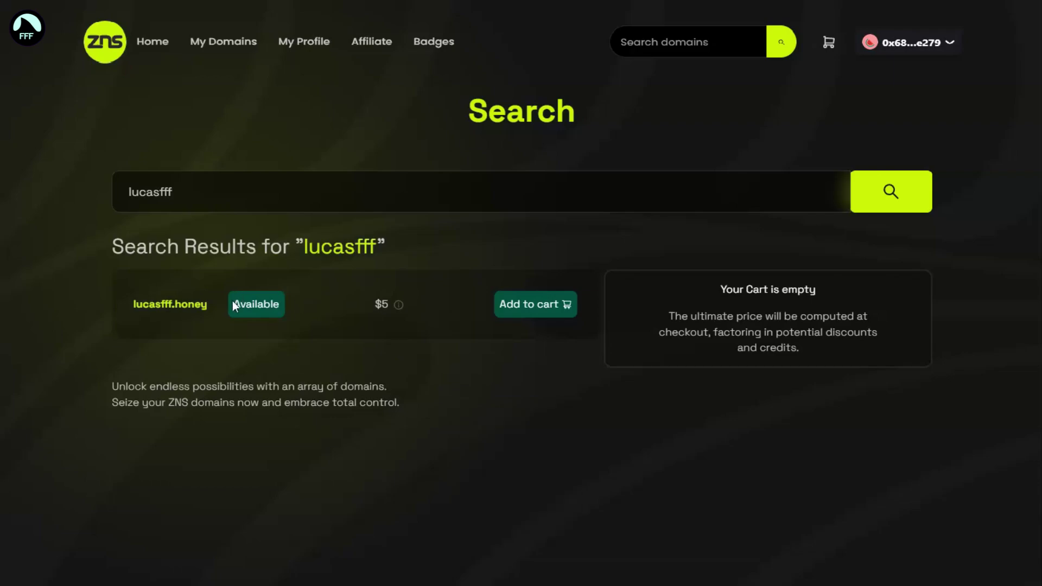
{"action": "left_click", "coordinate": [521, 308]}
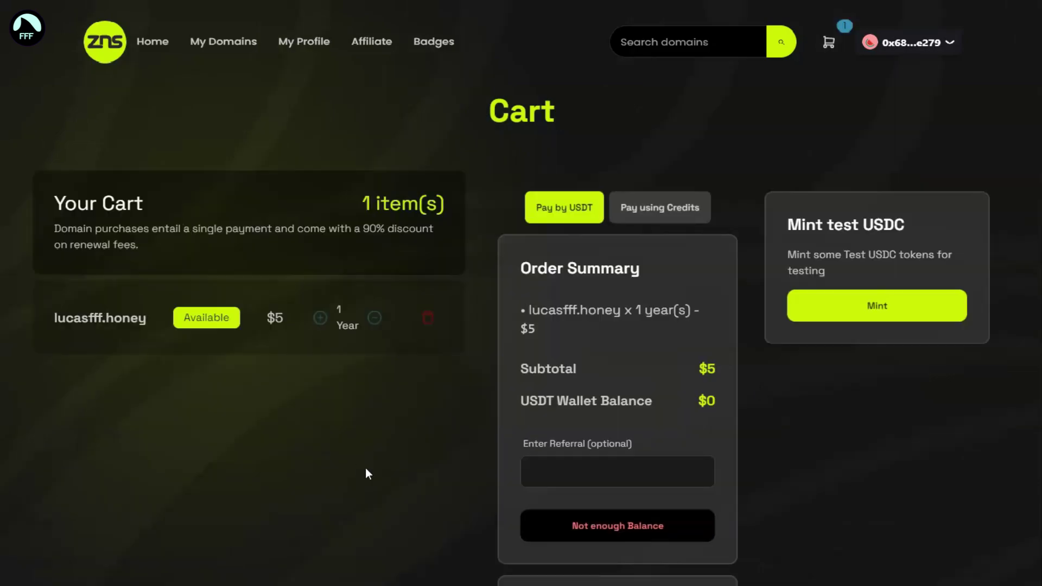
Step: Mint test USDC for a $2000 balance and start checkout for lucasfff.honey
{"action": "left_click", "coordinate": [659, 208]}
{"action": "left_click", "coordinate": [851, 309]}
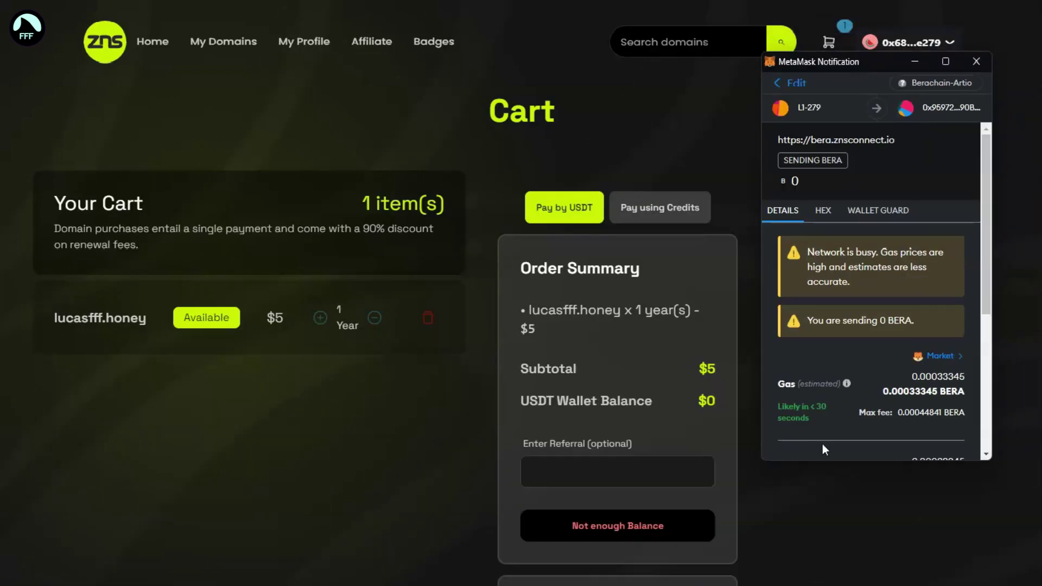
{"action": "scroll", "coordinate": [867, 379], "scroll_direction": "down", "scroll_amount": 3}
{"action": "scroll", "coordinate": [866, 379], "scroll_direction": "down", "scroll_amount": 3}
{"action": "left_click", "coordinate": [906, 434]}
{"action": "scroll", "coordinate": [732, 263], "scroll_direction": "down", "scroll_amount": 2}
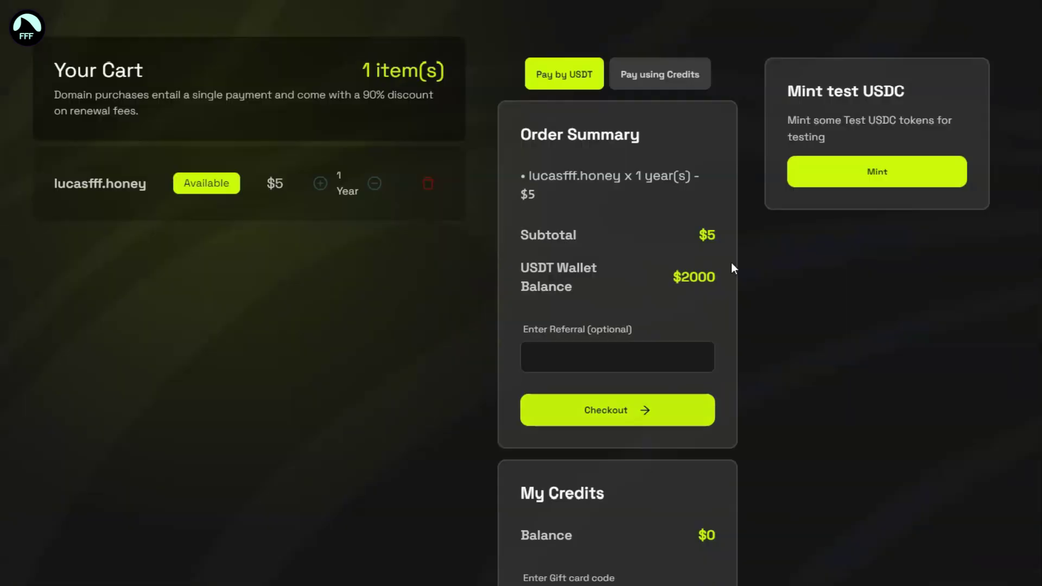
{"action": "left_click_drag", "start_coordinate": [672, 429], "coordinate": [790, 284]}
{"action": "left_click", "coordinate": [600, 424]}
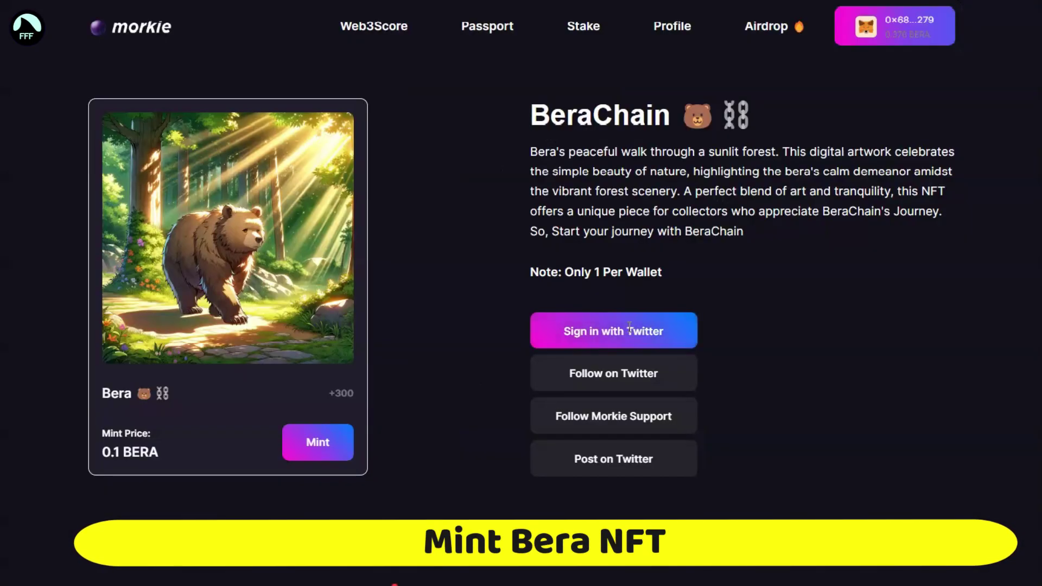
Step: Authorize Morkie on the X account to complete the social tasks, then start the Bera NFT mint
{"action": "left_click", "coordinate": [643, 333]}
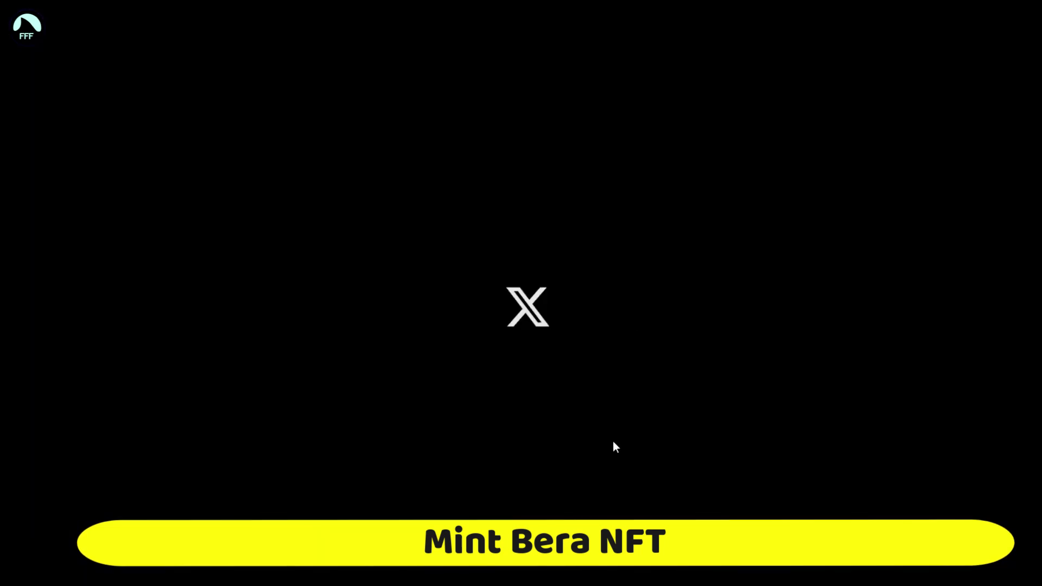
{"action": "left_click", "coordinate": [508, 334]}
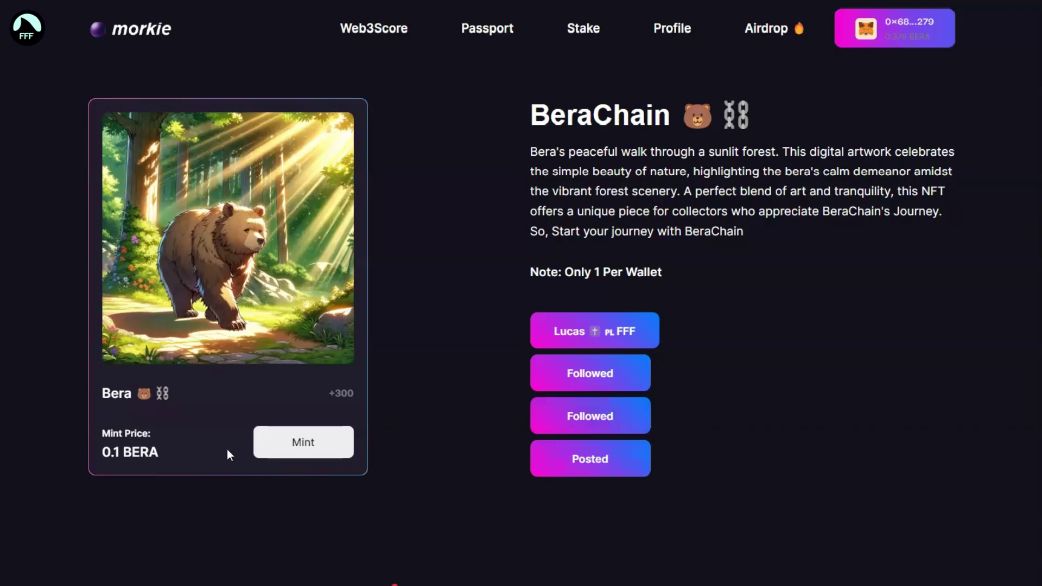
{"action": "left_click", "coordinate": [270, 441]}
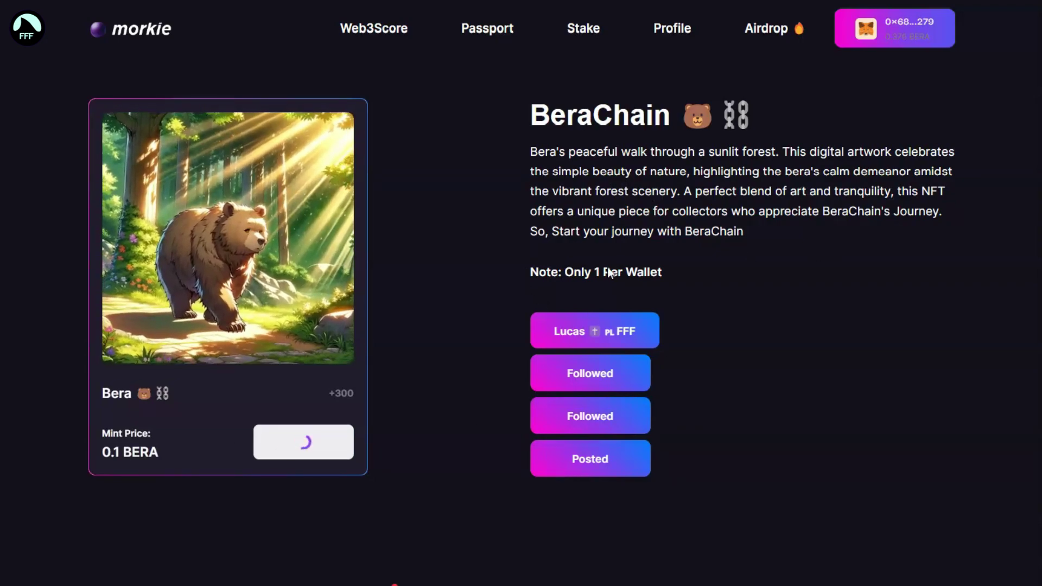
{"action": "scroll", "coordinate": [425, 353], "scroll_direction": "down", "scroll_amount": 3}
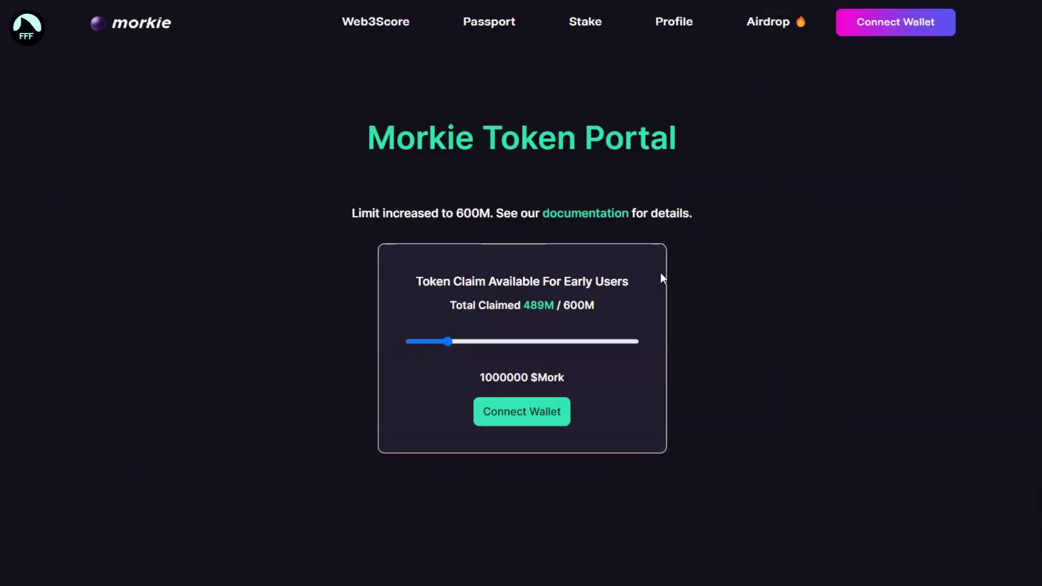
Step: Connect MetaMask on Polygon, try claiming 1,000,000 $Mork, and dismiss the not-enough-MATIC alert
{"action": "left_click", "coordinate": [889, 30]}
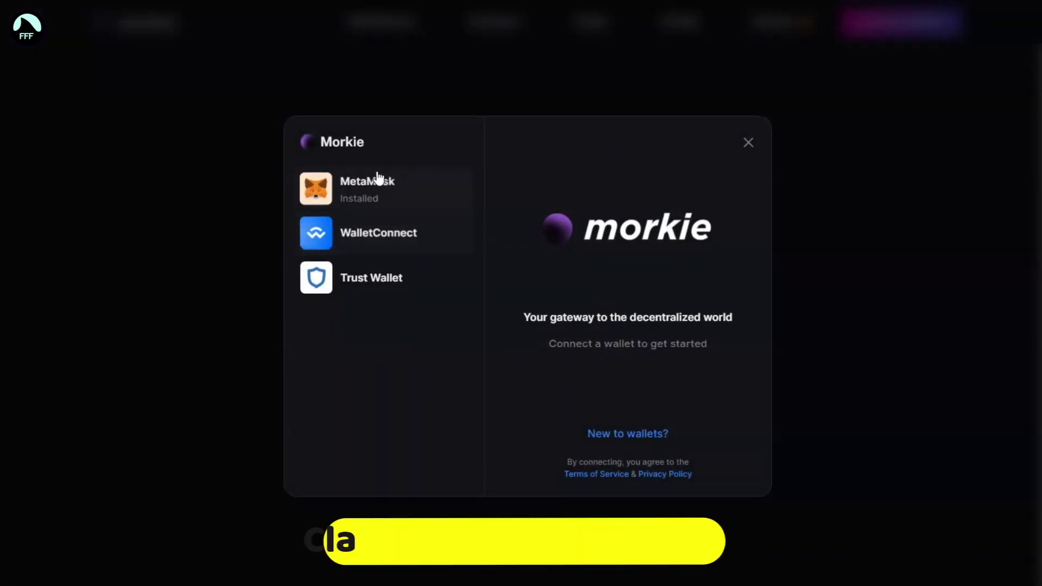
{"action": "left_click", "coordinate": [367, 191]}
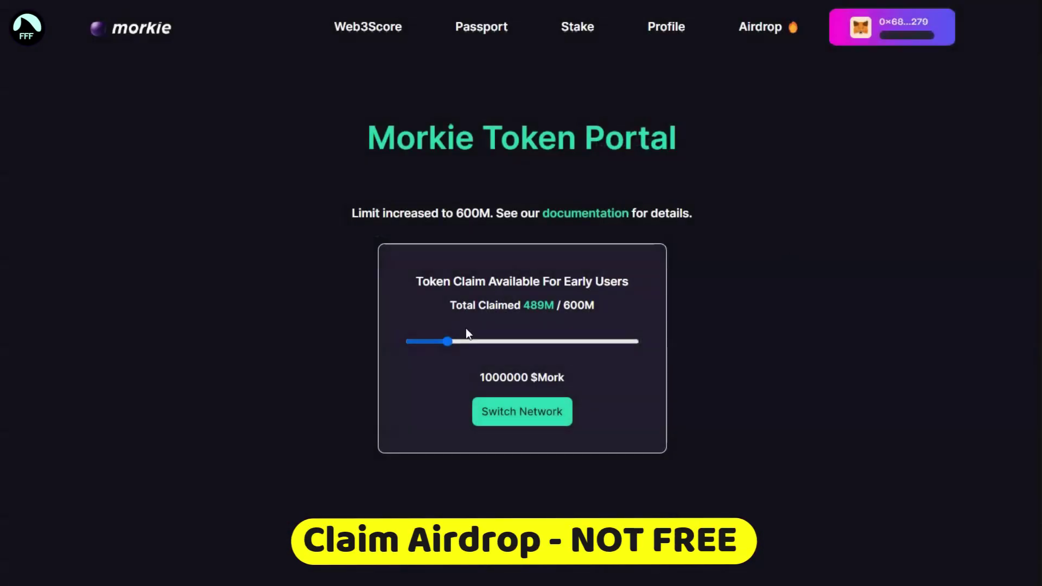
{"action": "left_click", "coordinate": [522, 411]}
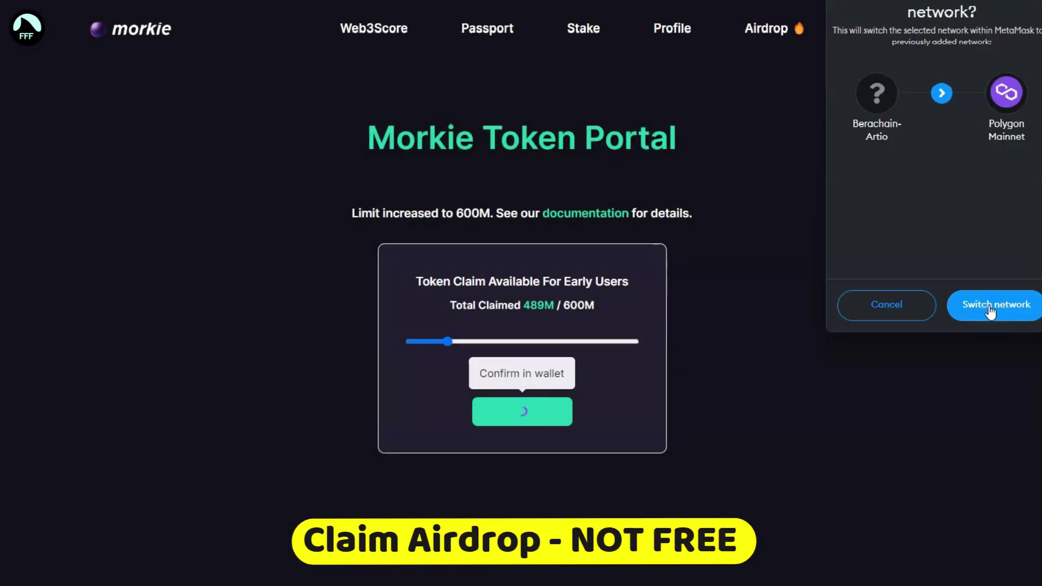
{"action": "left_click", "coordinate": [991, 315]}
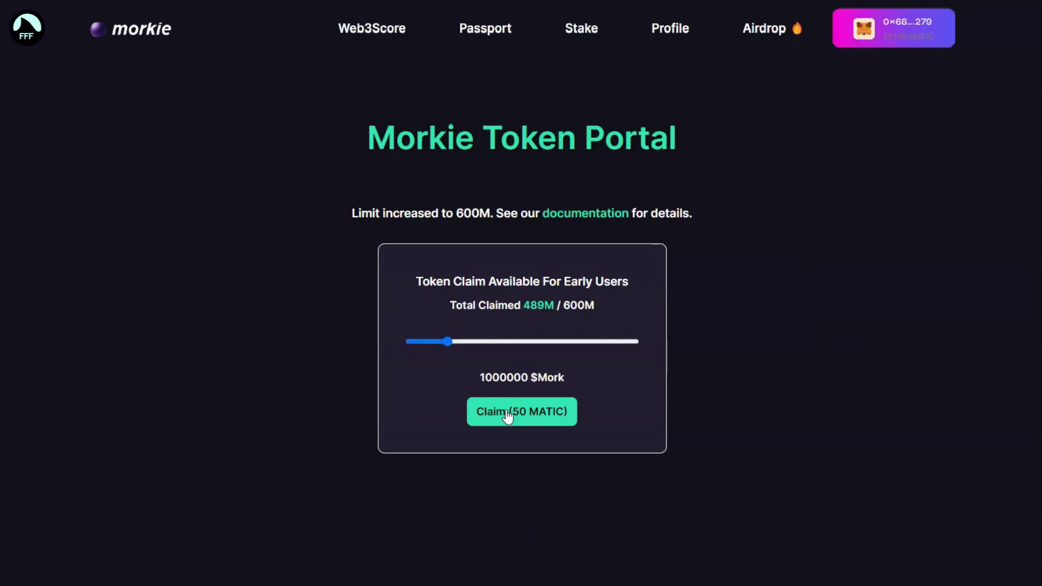
{"action": "left_click", "coordinate": [537, 417]}
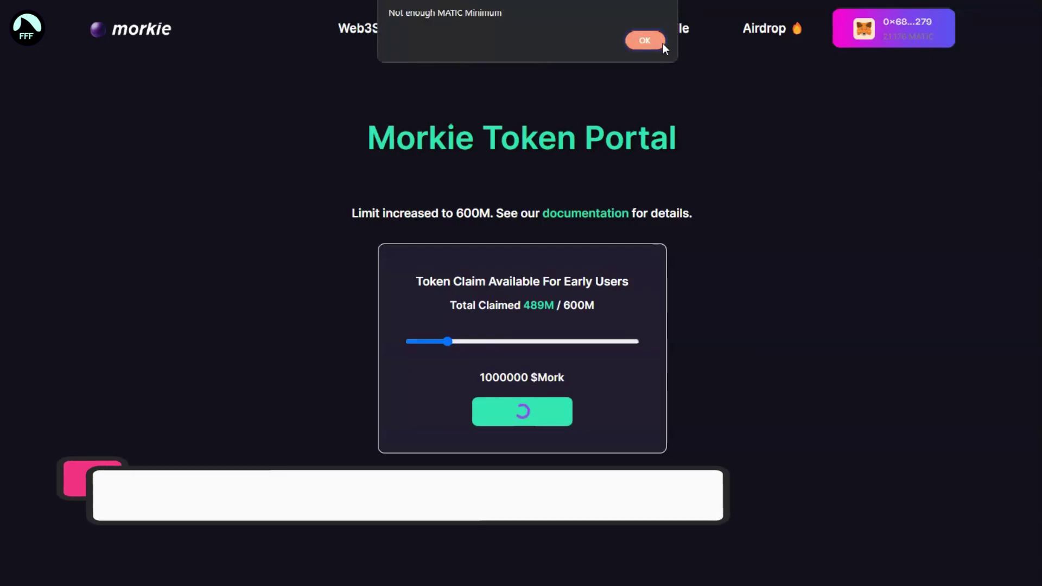
{"action": "left_click", "coordinate": [644, 41]}
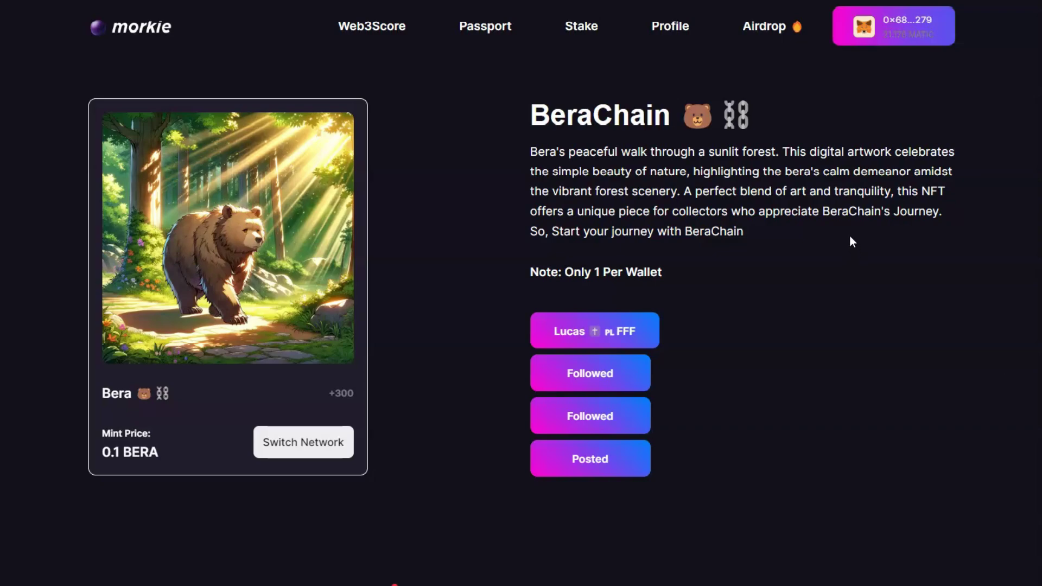
Step: Switch the wallet from Polygon Mainnet to Berachain-Artio for the Bera NFT mint
{"action": "left_click", "coordinate": [326, 442]}
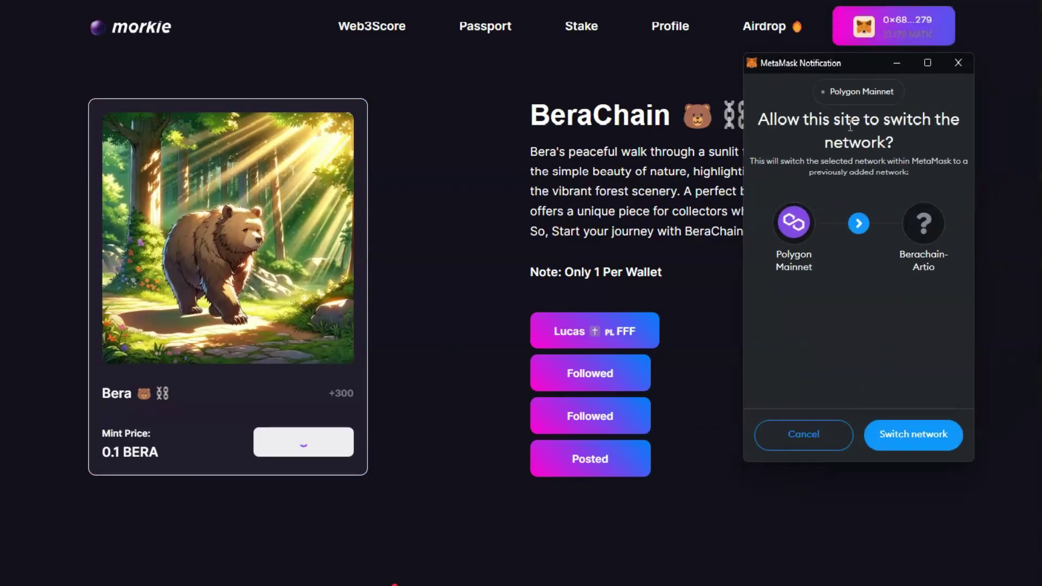
{"action": "left_click", "coordinate": [929, 431]}
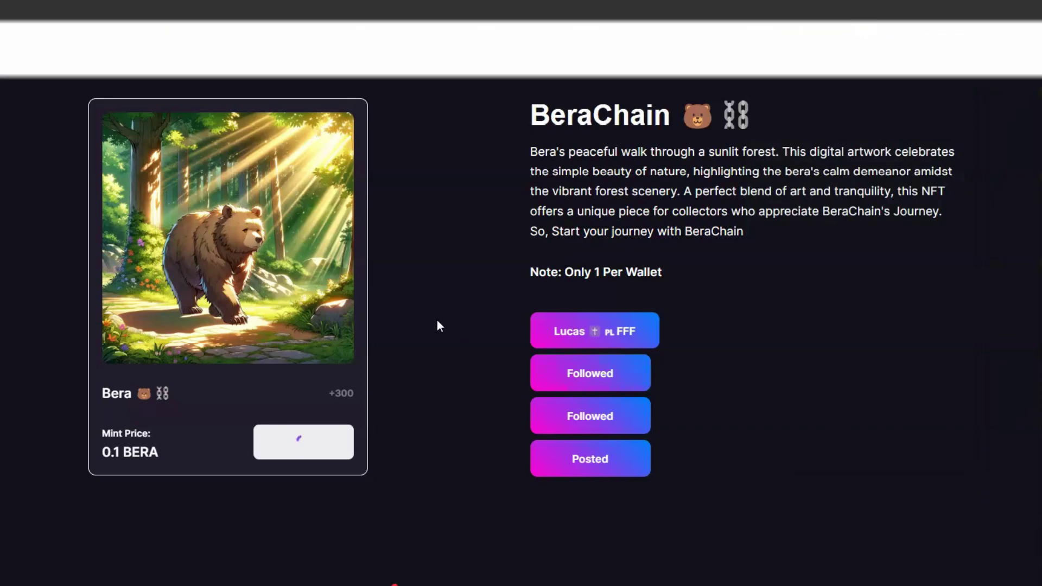